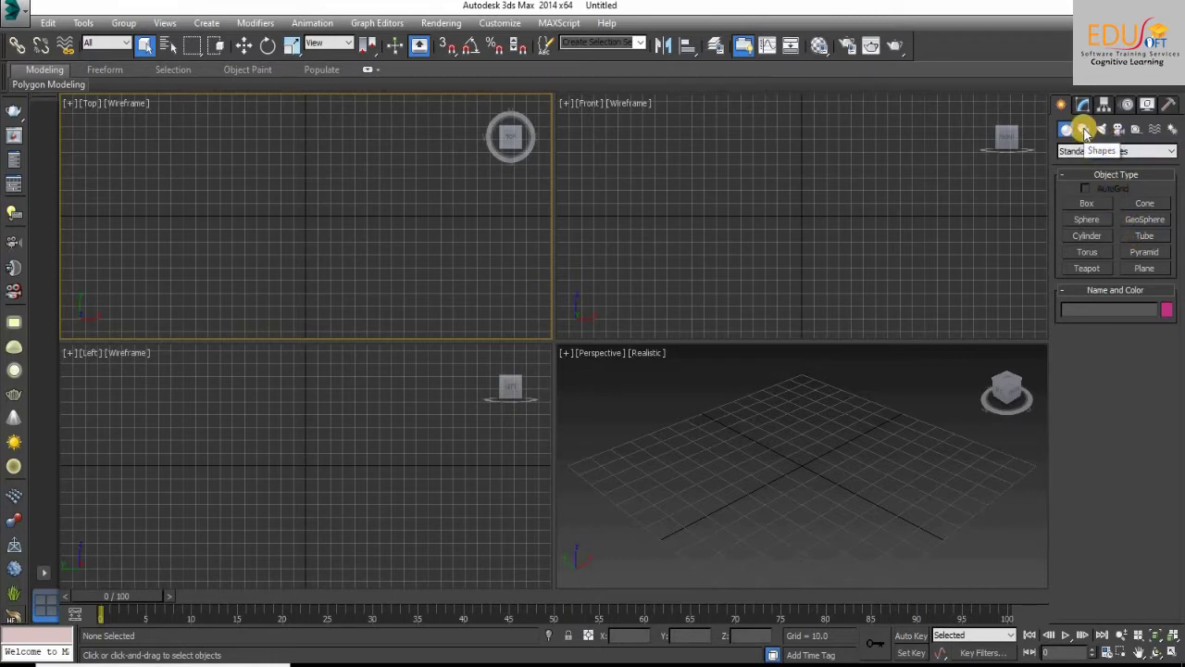
# - Draw a WRectangle extended spline in the Top view, about 100 long, 92 wide and 14 thick
pyautogui.click(1084, 131)
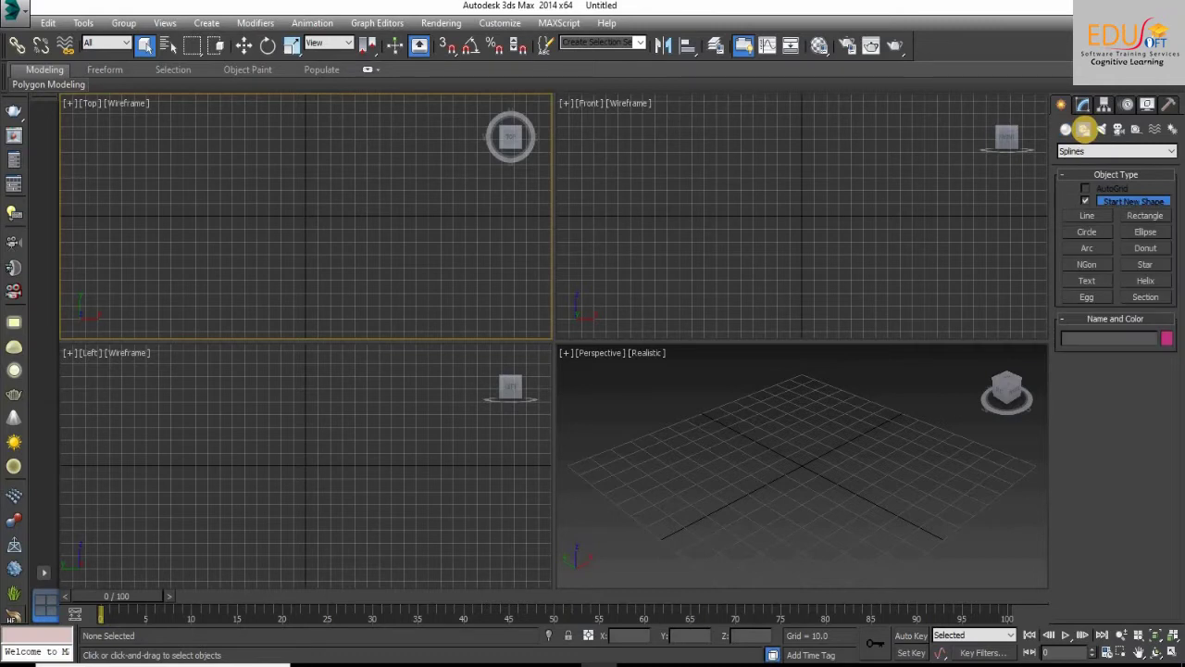
pyautogui.click(1104, 151)
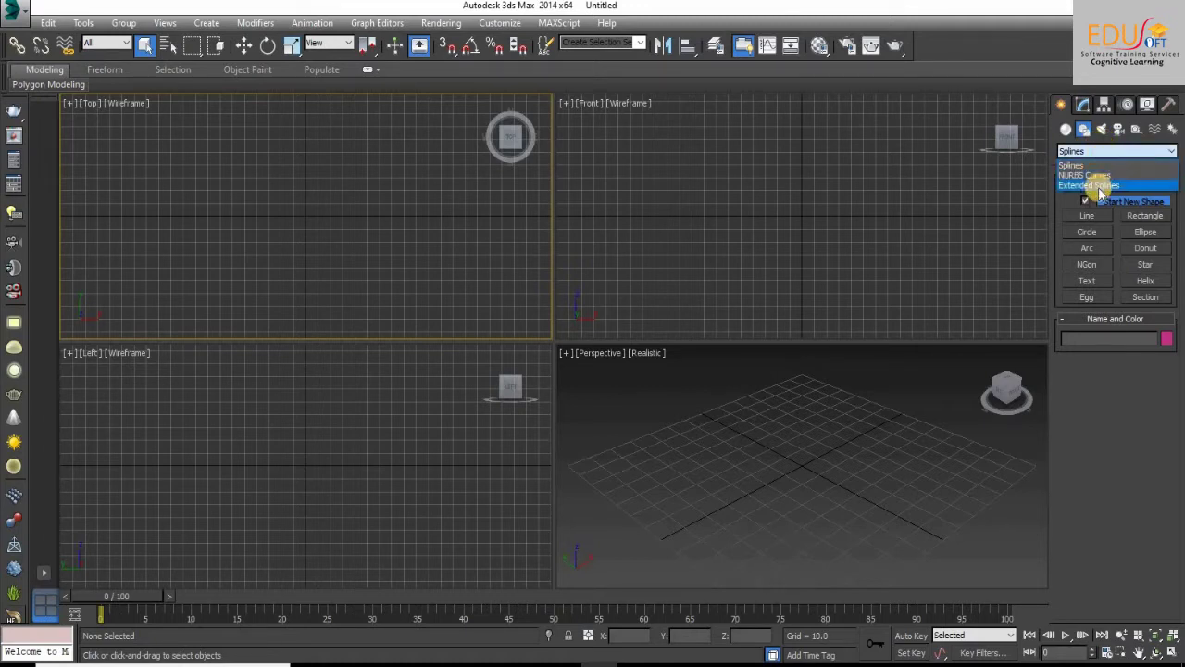
pyautogui.click(1100, 186)
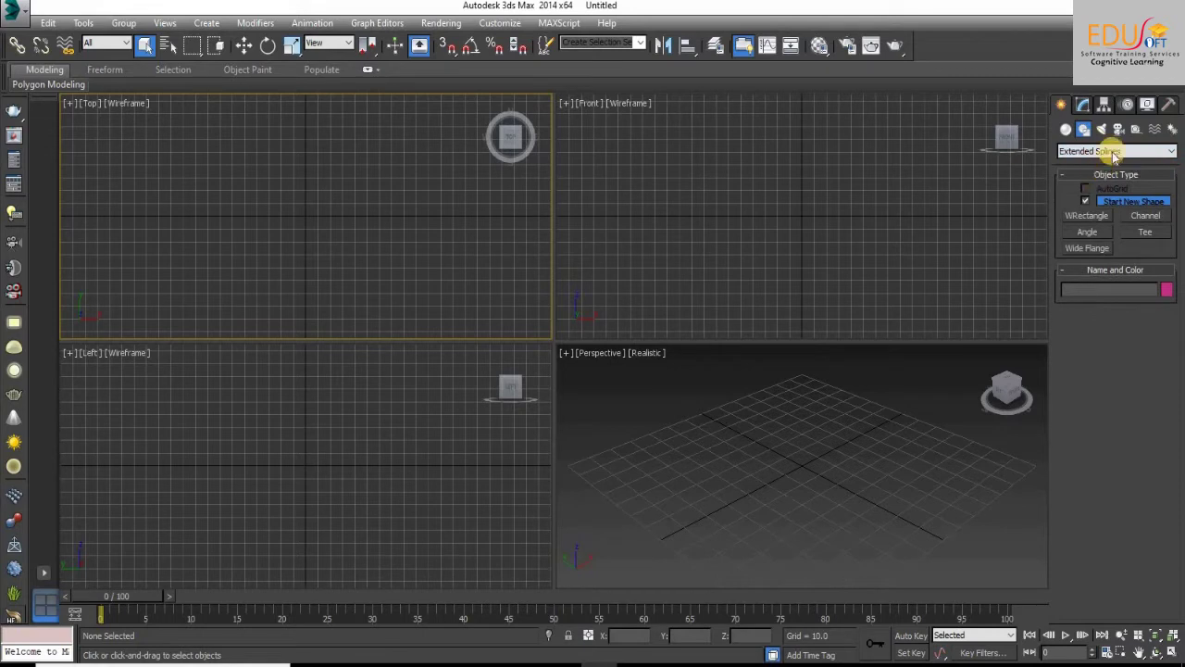
pyautogui.click(1114, 153)
pyautogui.click(1102, 188)
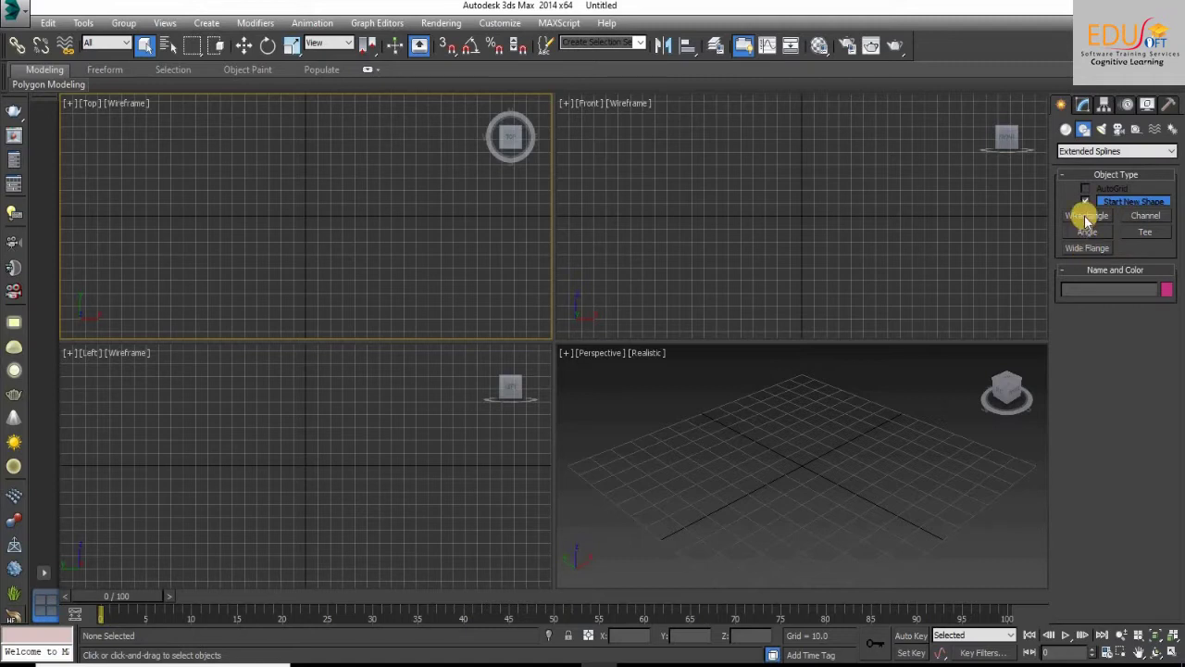
pyautogui.click(1086, 215)
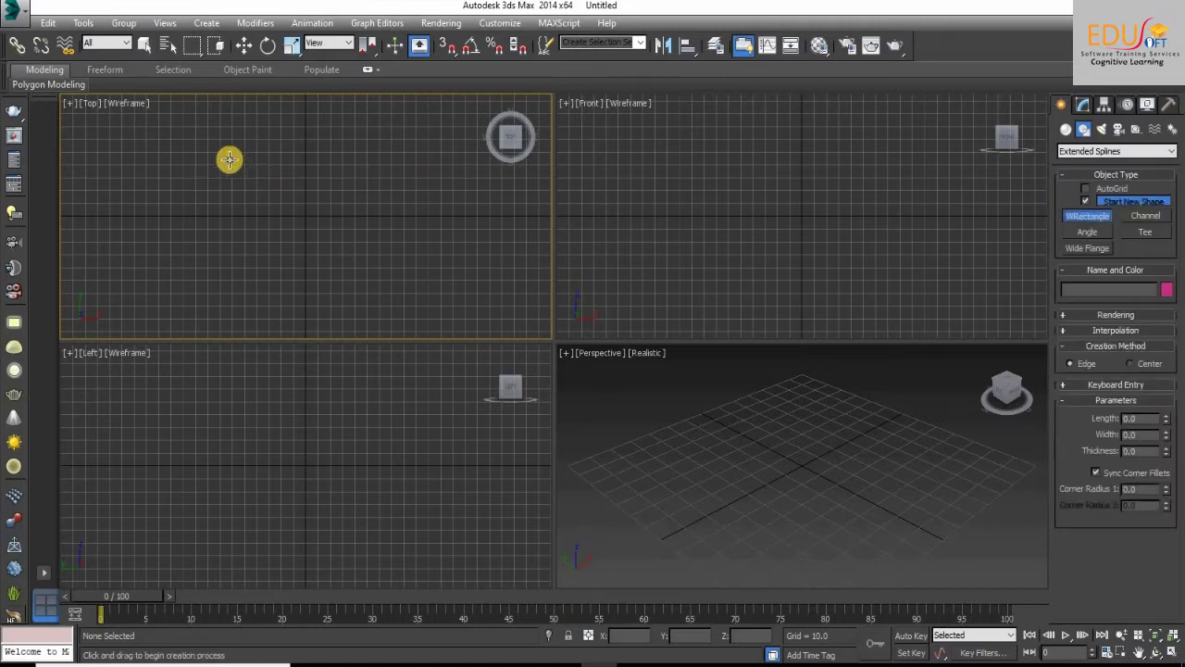
pyautogui.moveTo(229, 159); pyautogui.dragTo(336, 278)
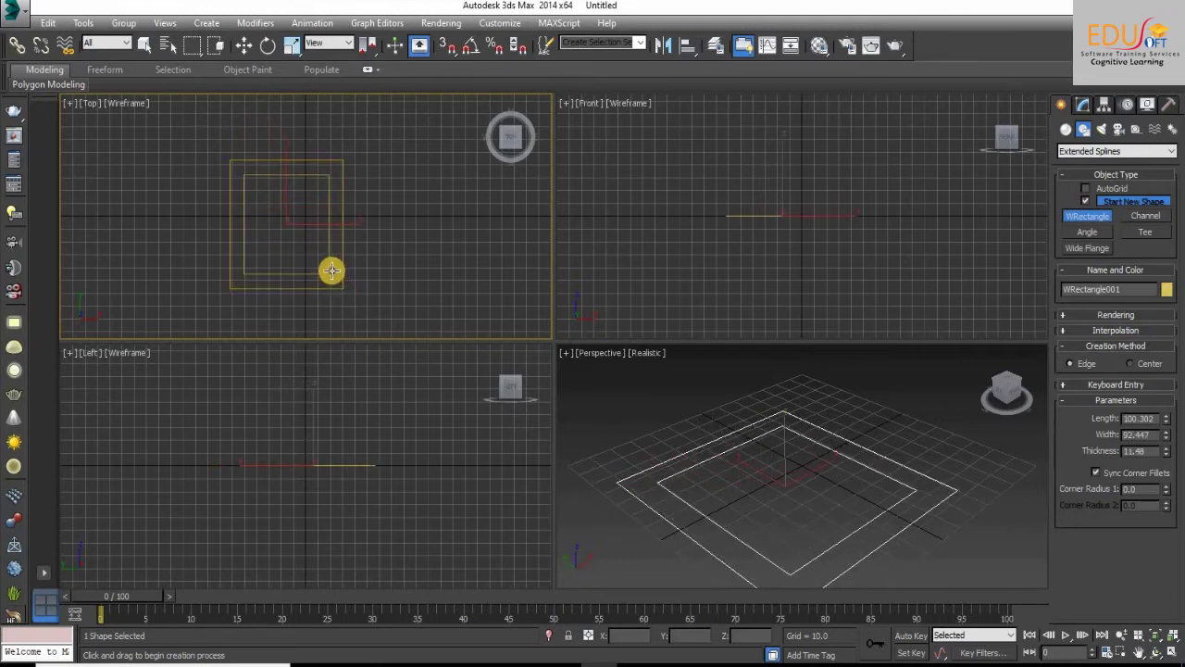
pyautogui.click(333, 269)
pyautogui.click(1172, 652)
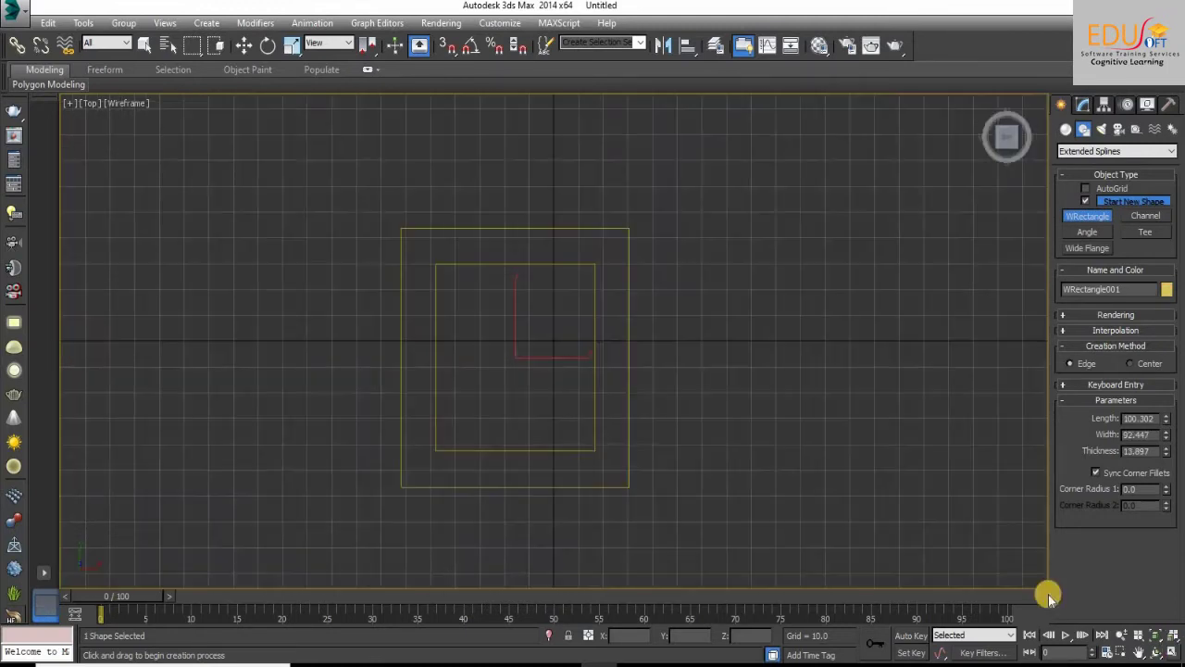
pyautogui.moveTo(577, 279); pyautogui.dragTo(537, 225, button='middle')
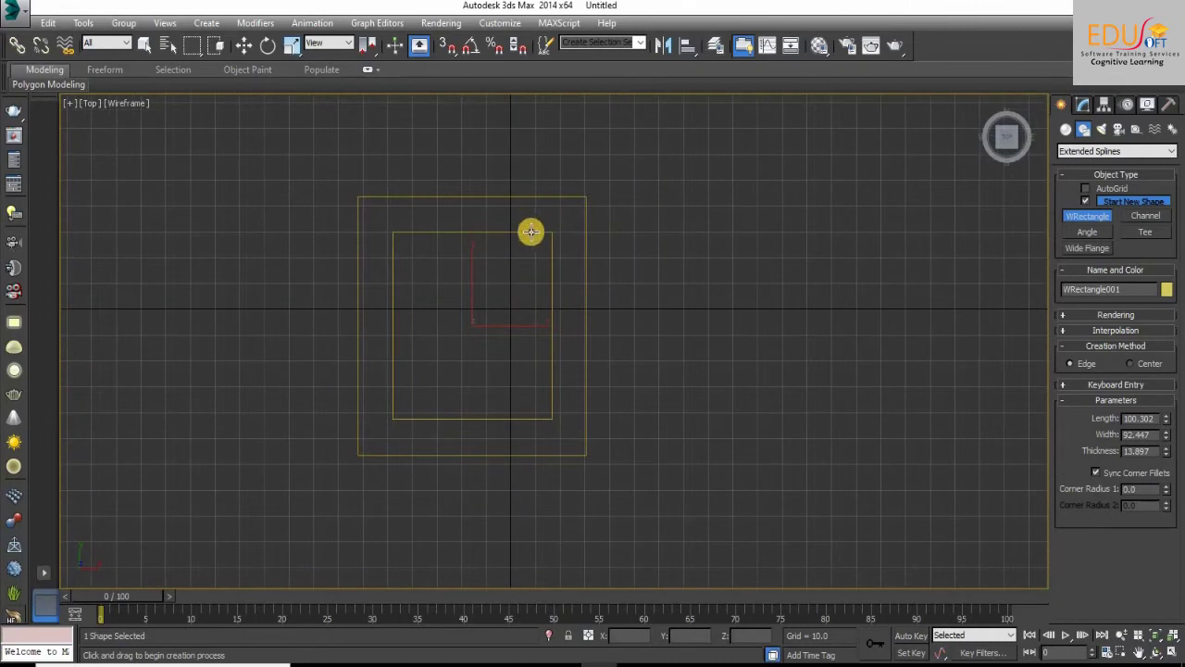
pyautogui.rightClick(631, 243)
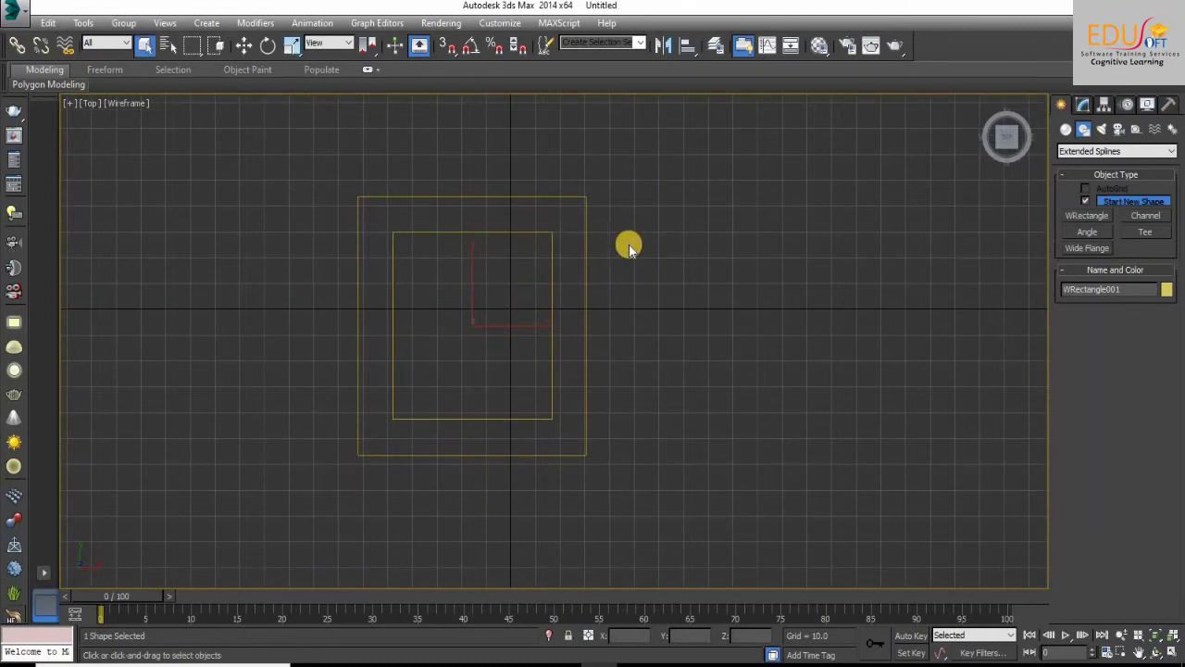
# - Draw an open, C-shaped three-segment line spline beside the walled rectangle in the Top view, with its opening facing away from the rectangle
pyautogui.click(1124, 151)
pyautogui.click(1071, 165)
pyautogui.click(1088, 215)
pyautogui.click(828, 200)
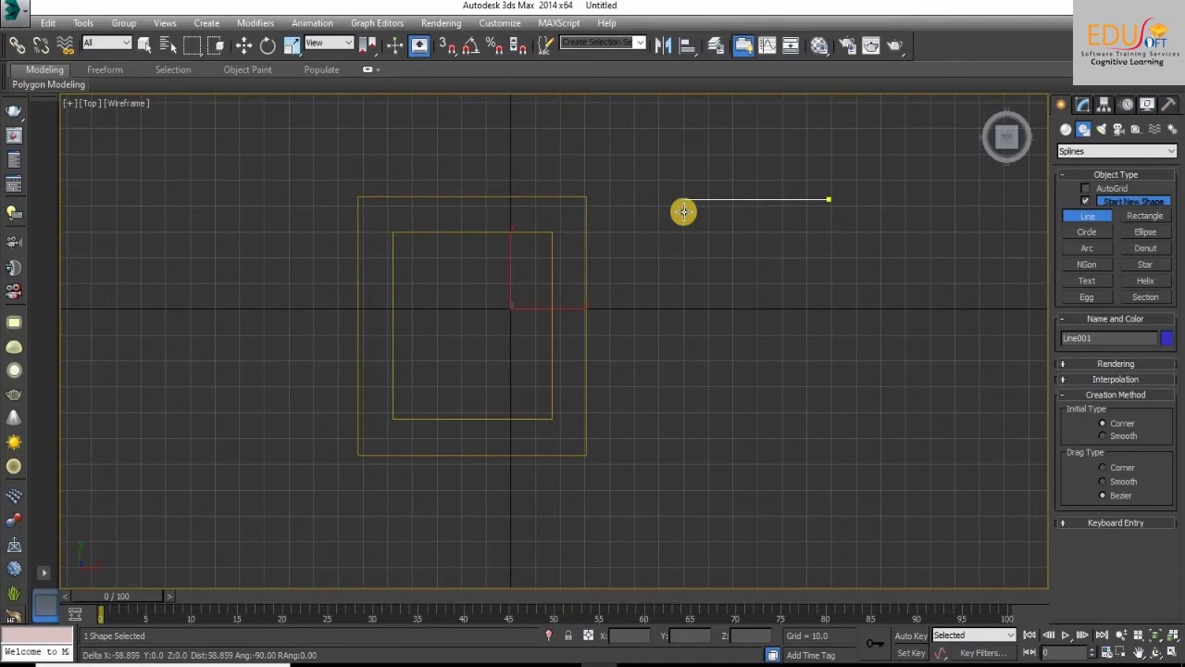
pyautogui.click(674, 212)
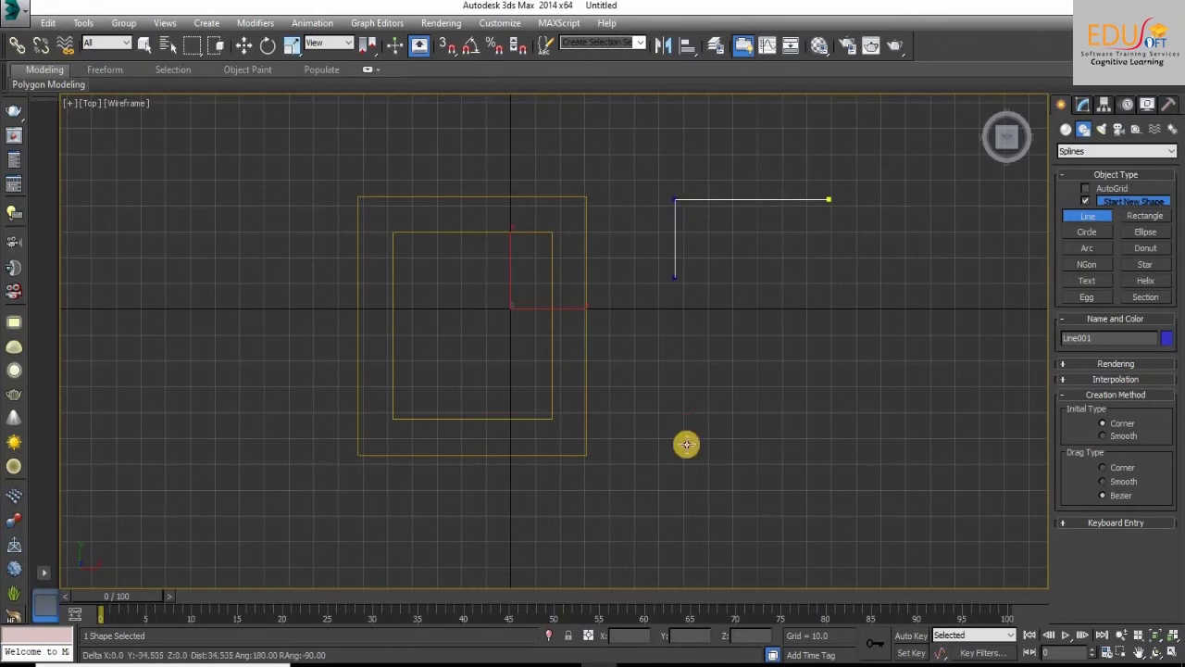
pyautogui.click(688, 462)
pyautogui.click(840, 462)
pyautogui.rightClick(840, 463)
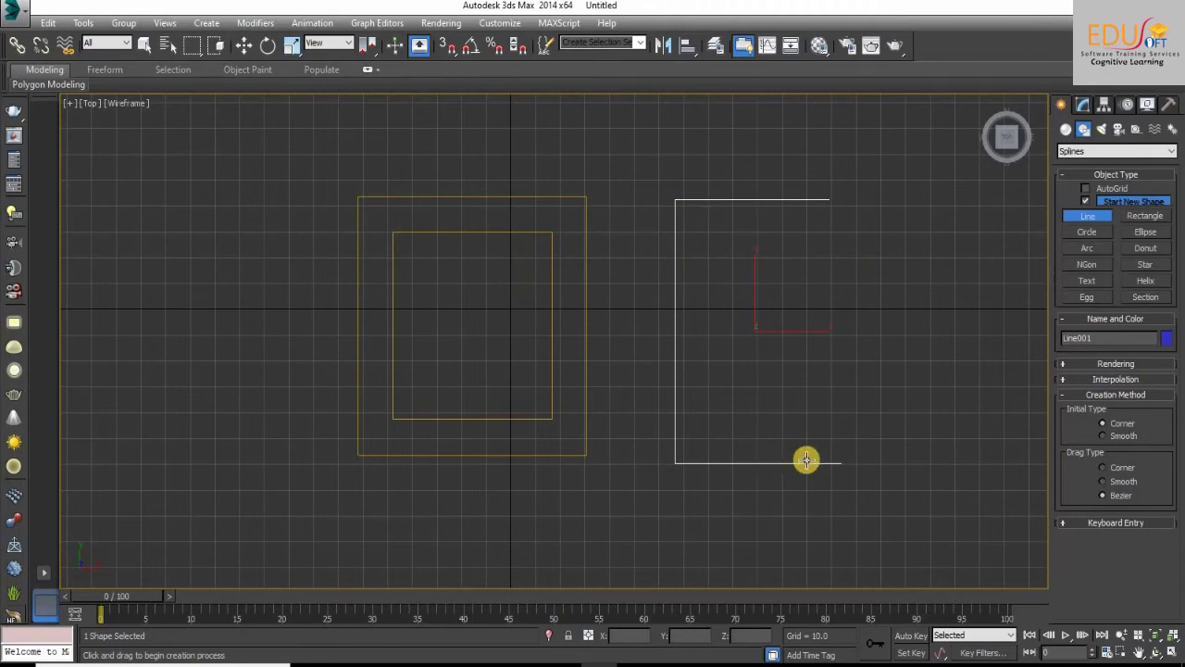
pyautogui.rightClick(784, 383)
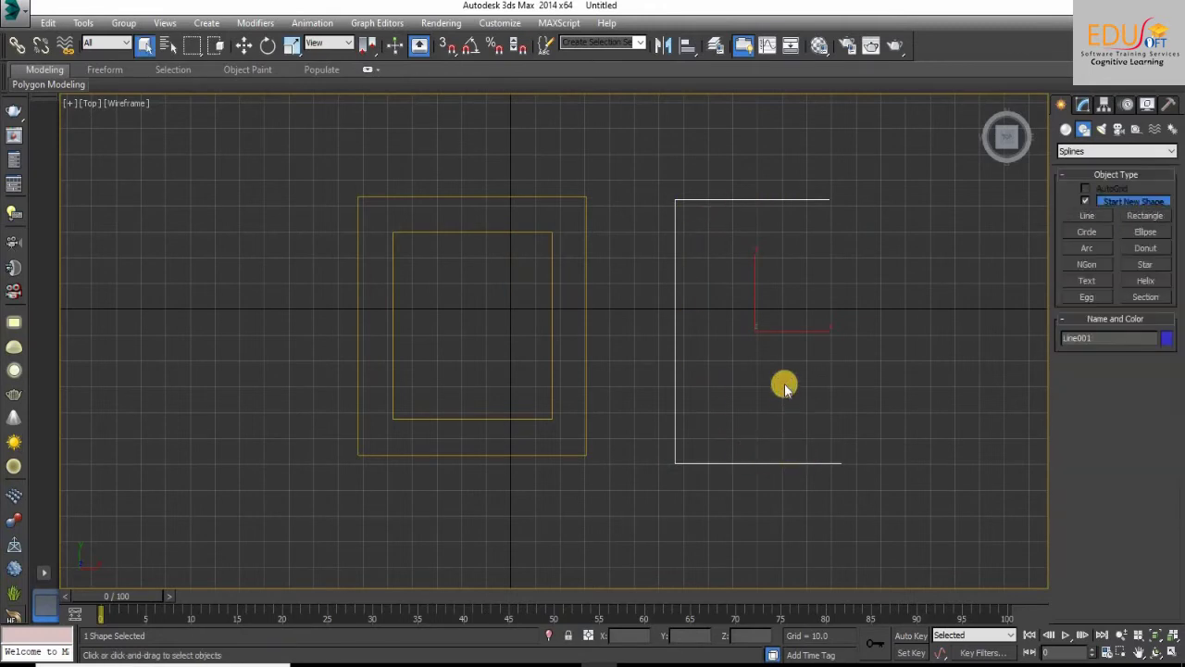
pyautogui.click(1174, 655)
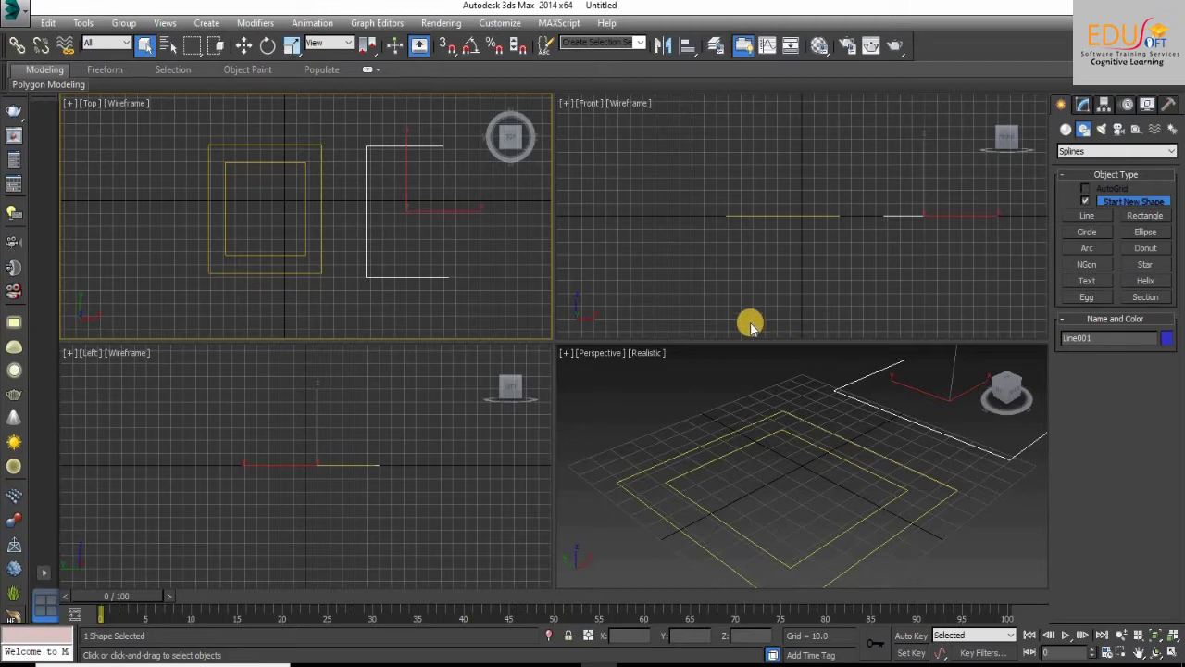
# - Apply an Extrude modifier to the walled rectangle
pyautogui.click(394, 301)
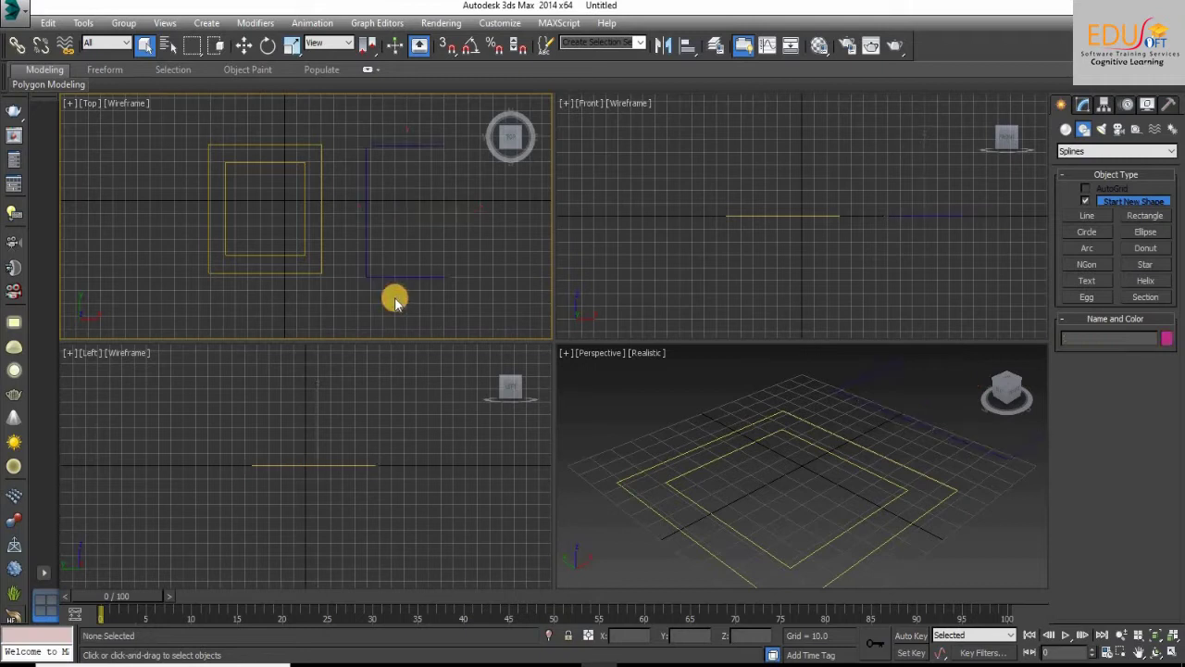
pyautogui.click(314, 273)
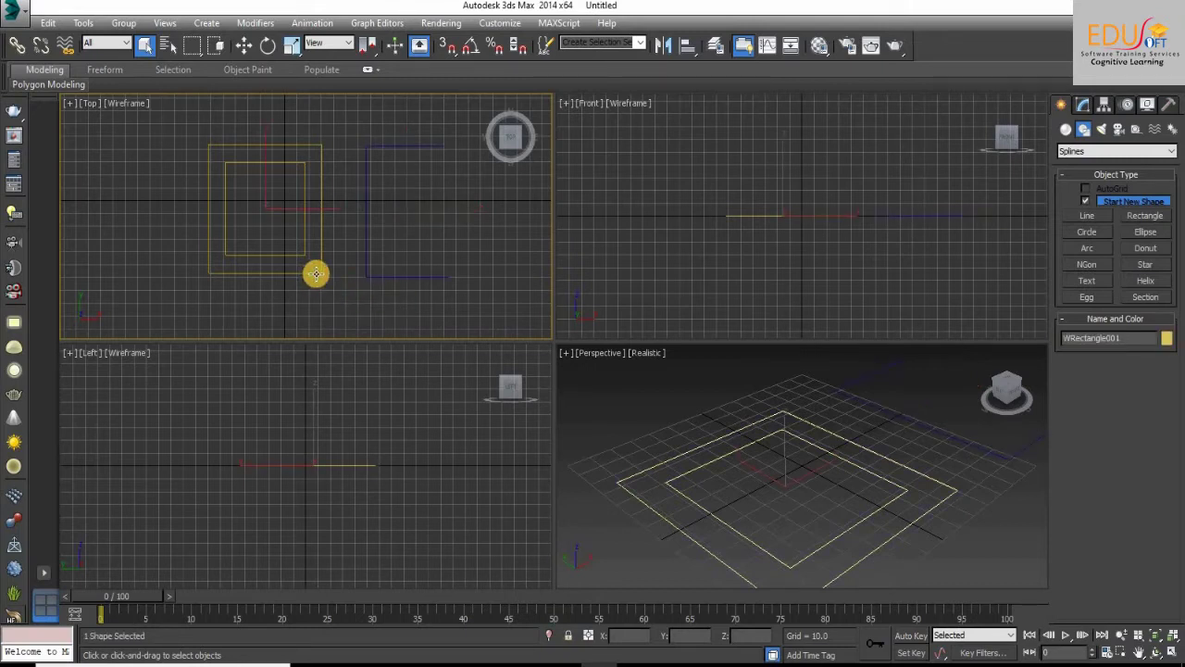
pyautogui.click(1085, 104)
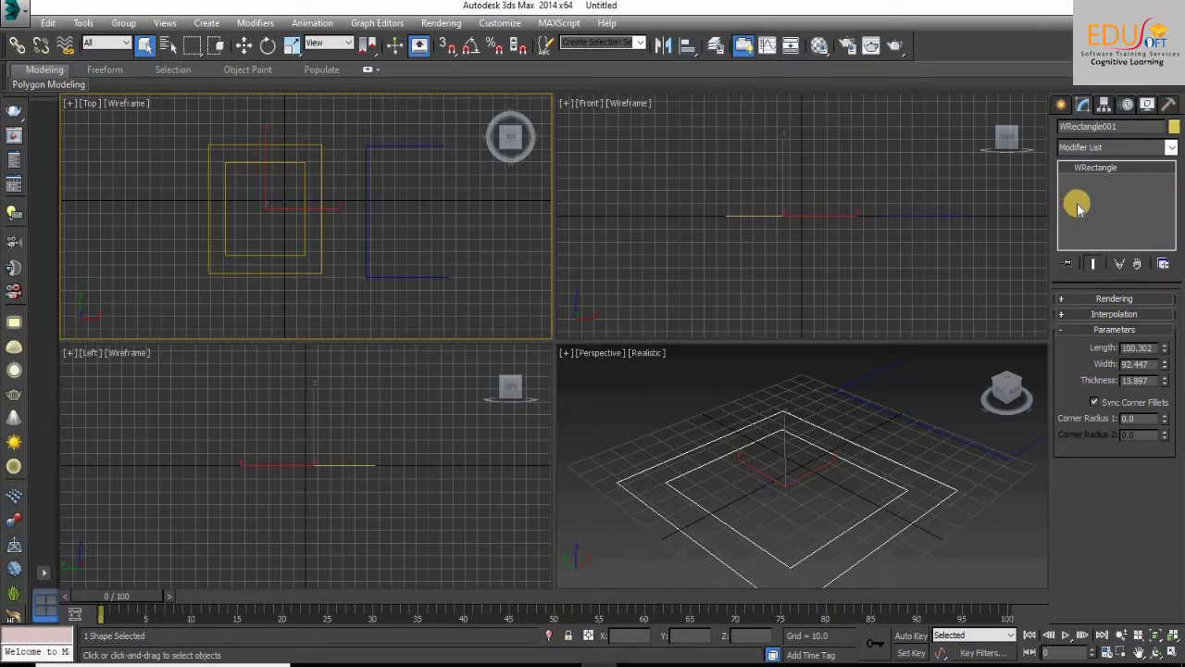
pyautogui.click(1127, 150)
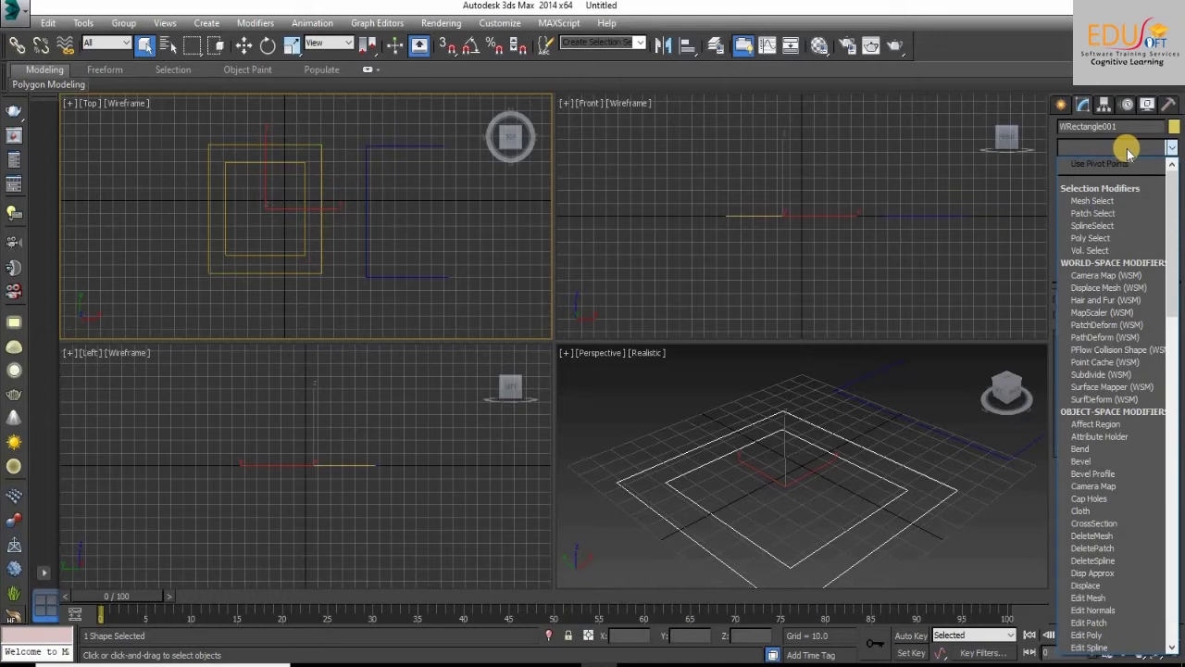
pyautogui.press('e')
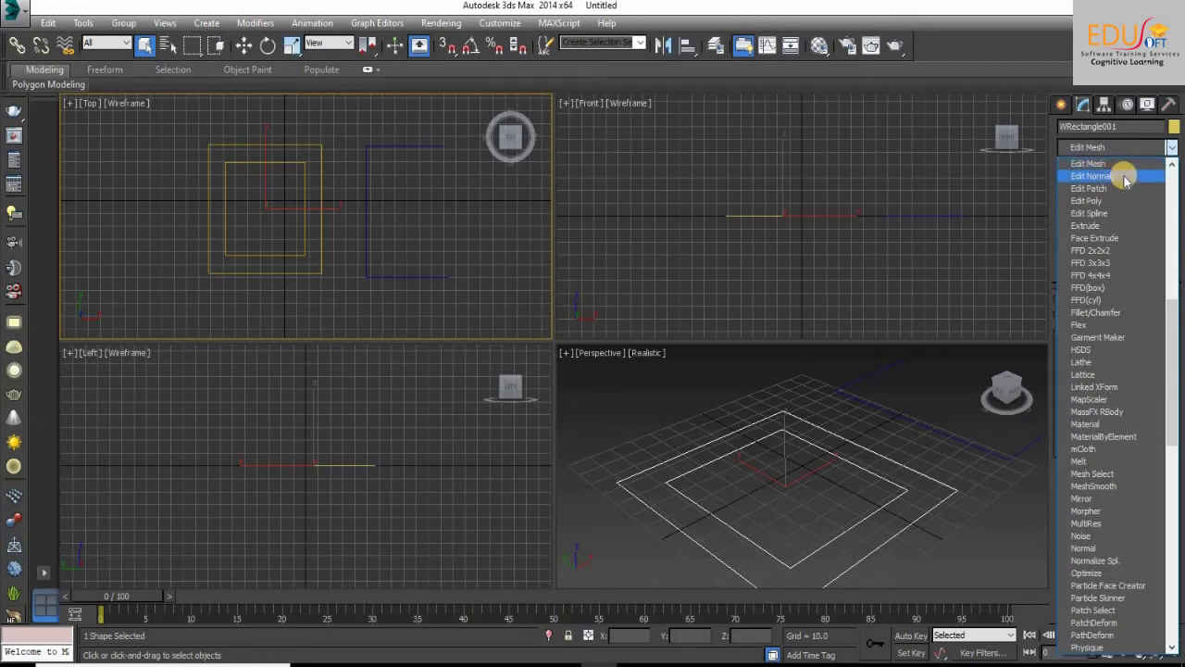
pyautogui.click(1105, 225)
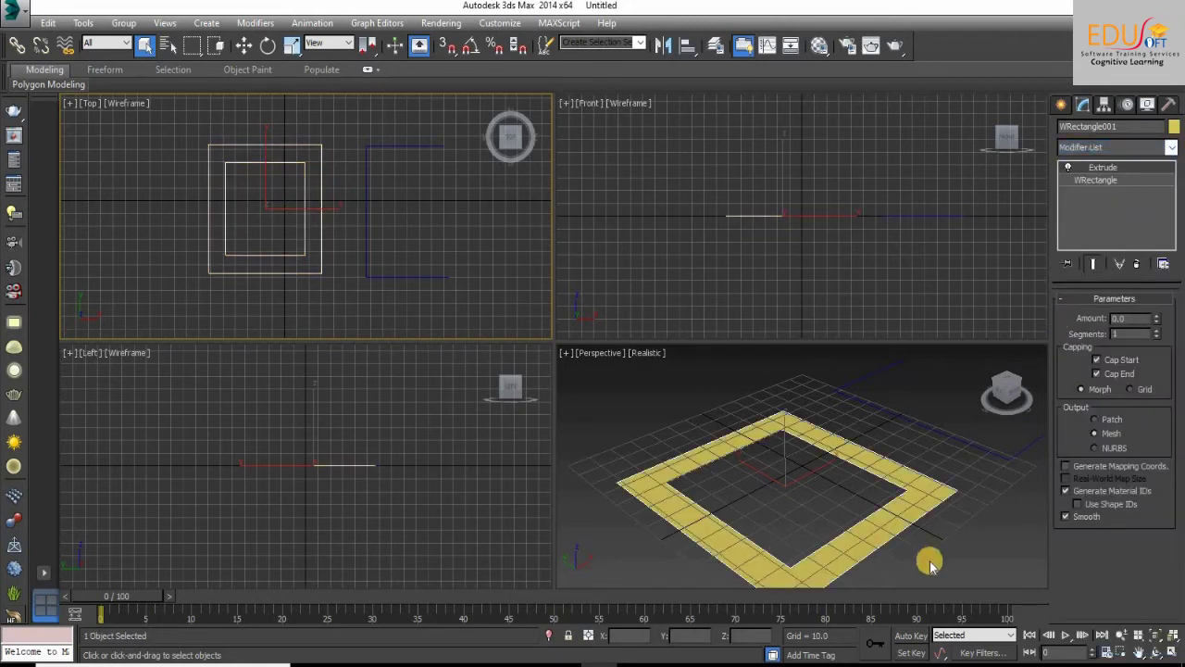
# - Apply an Extrude modifier to the open C-shaped line
pyautogui.click(971, 450)
pyautogui.click(1107, 146)
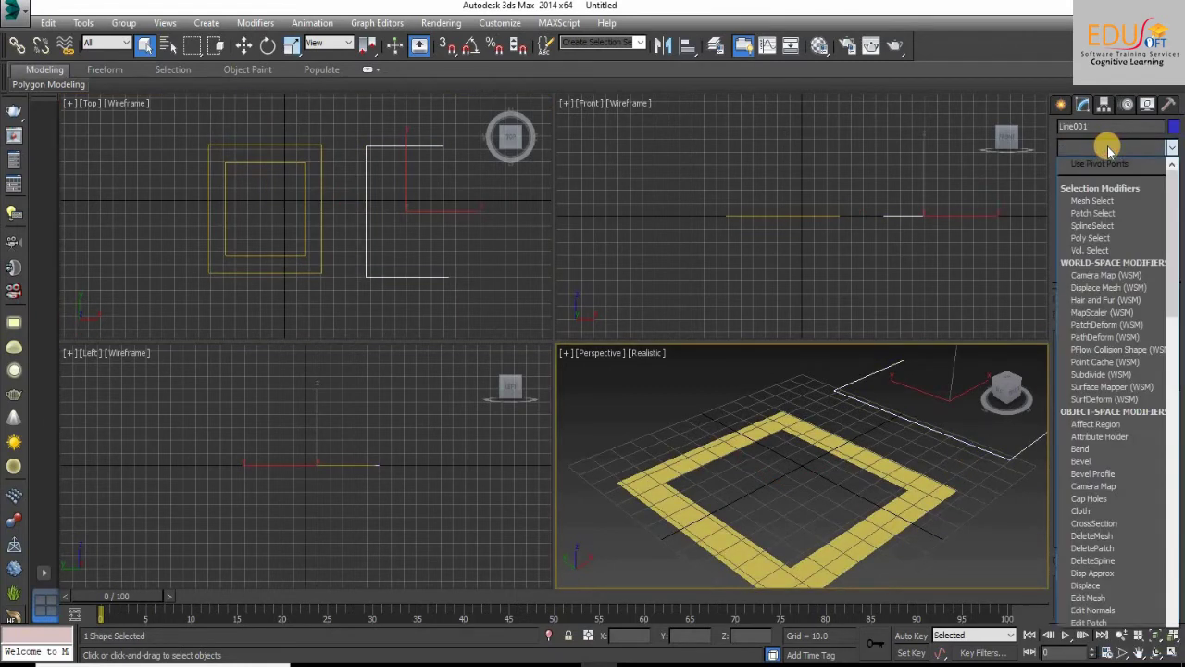
pyautogui.press('e')
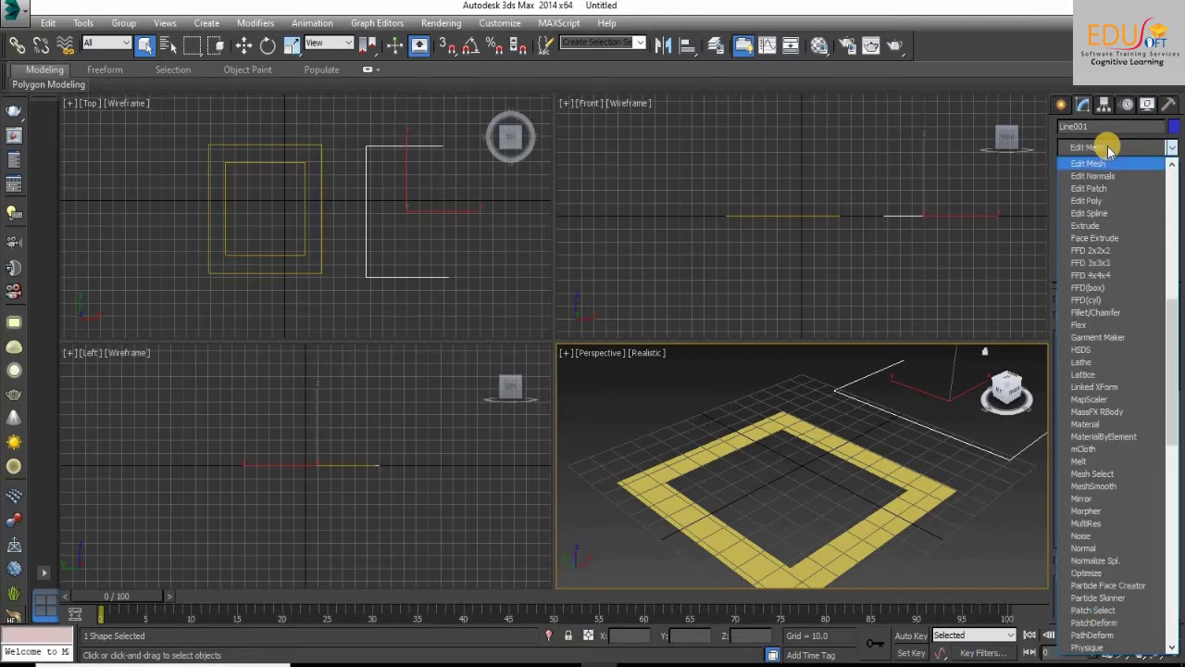
pyautogui.click(1105, 225)
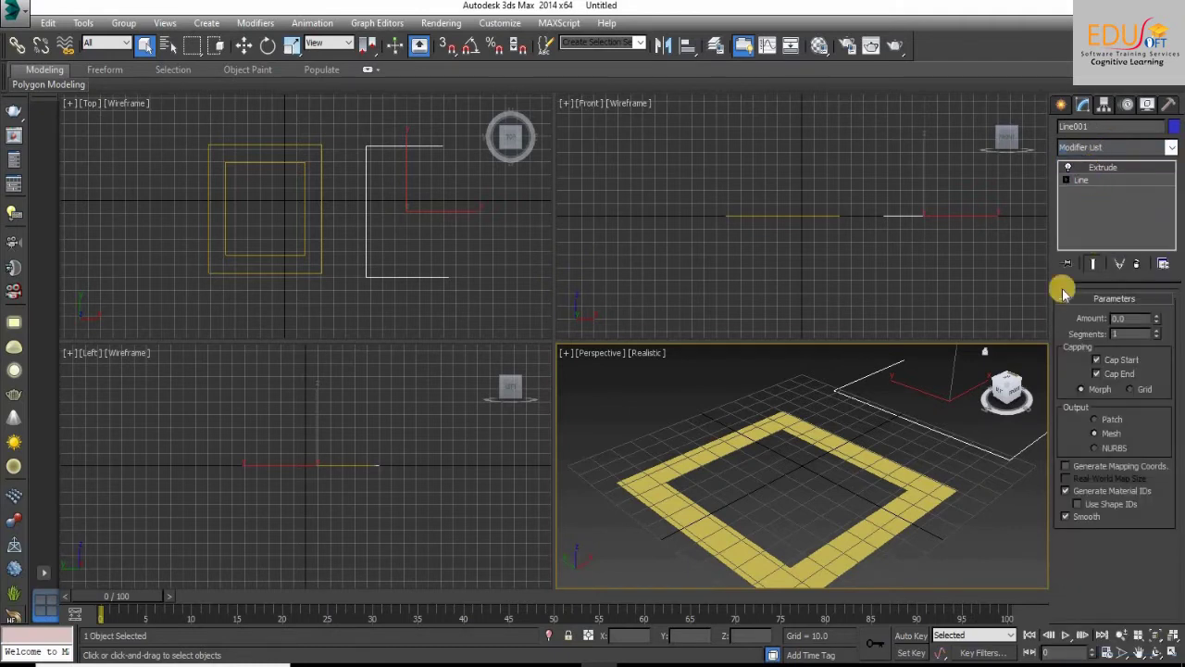
# - Deselect the open line and select the walled rectangle in a maximized Perspective view
pyautogui.moveTo(947, 457); pyautogui.dragTo(905, 476, button='middle')
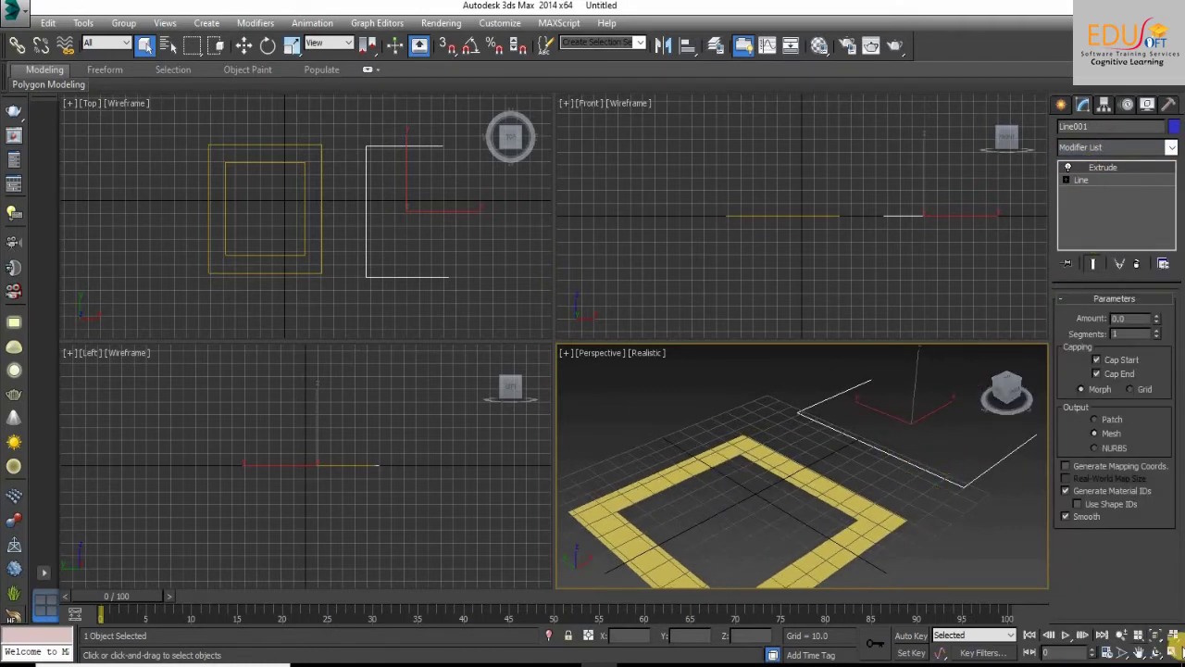
pyautogui.hotkey('alt', 'w')
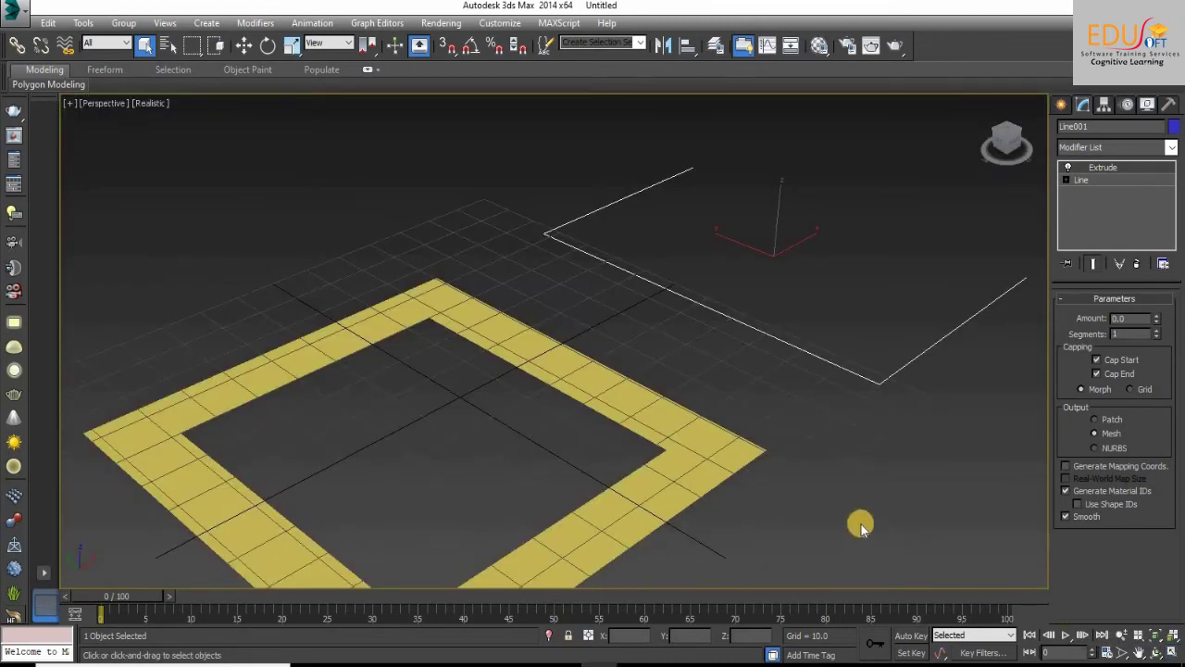
pyautogui.scroll(-5, 860, 524)
pyautogui.press('Delete')
pyautogui.scroll(1, 731, 462)
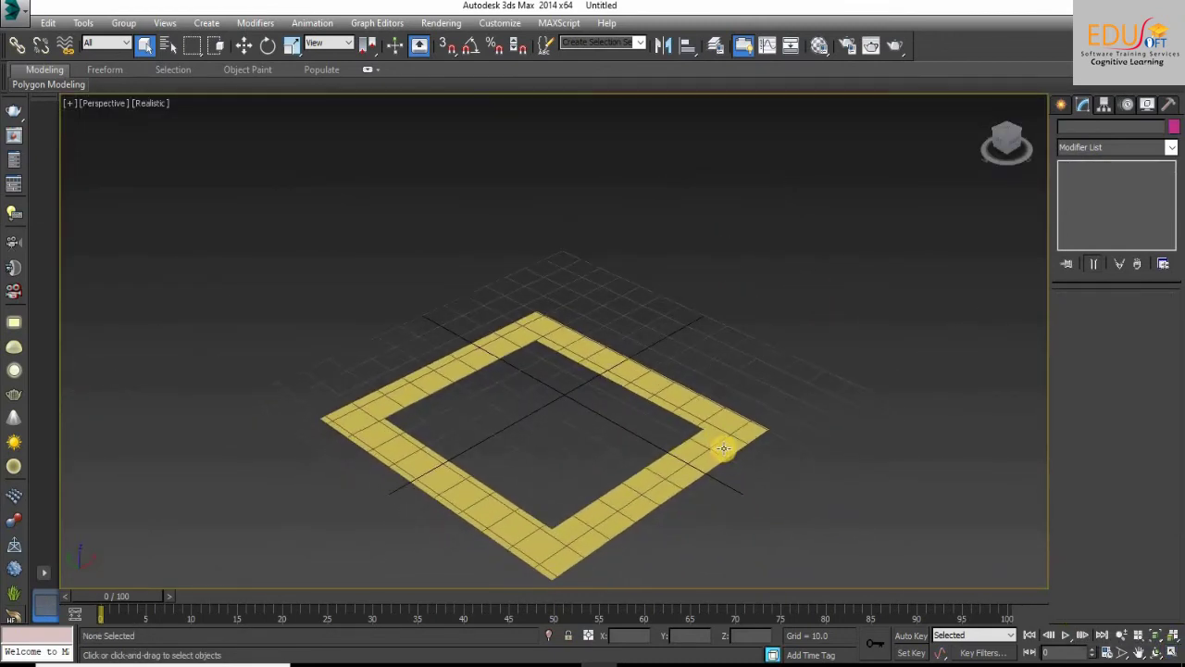
pyautogui.click(723, 446)
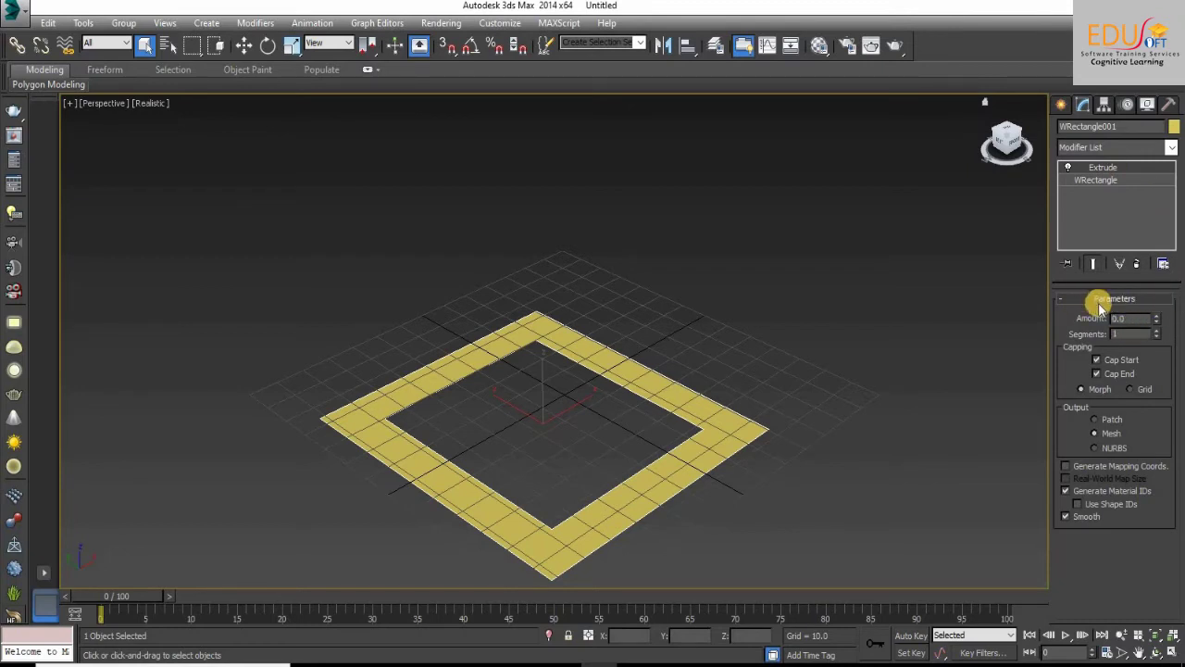
# - Try Extrude amounts of 17.5 and -27.5 on the walled rectangle
pyautogui.moveTo(1155, 321)
pyautogui.mouseDown()
pyautogui.moveTo(1155, 269)
pyautogui.moveTo(1156, 319)
pyautogui.mouseUp()
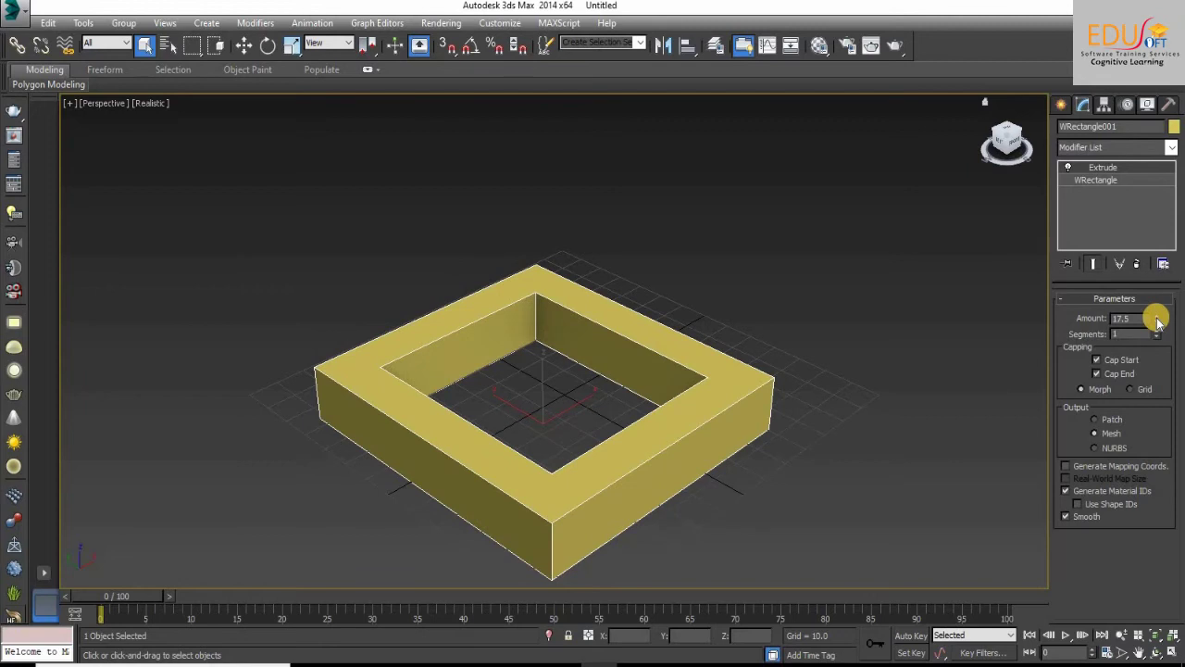
pyautogui.rightClick(1156, 320)
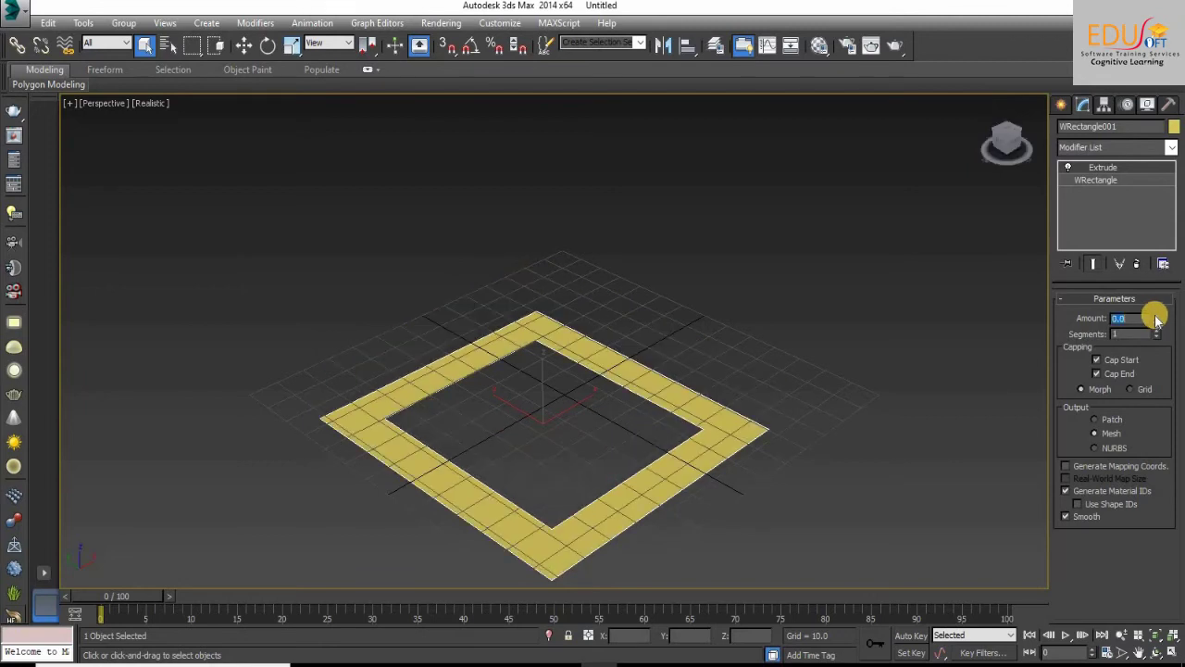
pyautogui.moveTo(1156, 320); pyautogui.dragTo(1170, 355)
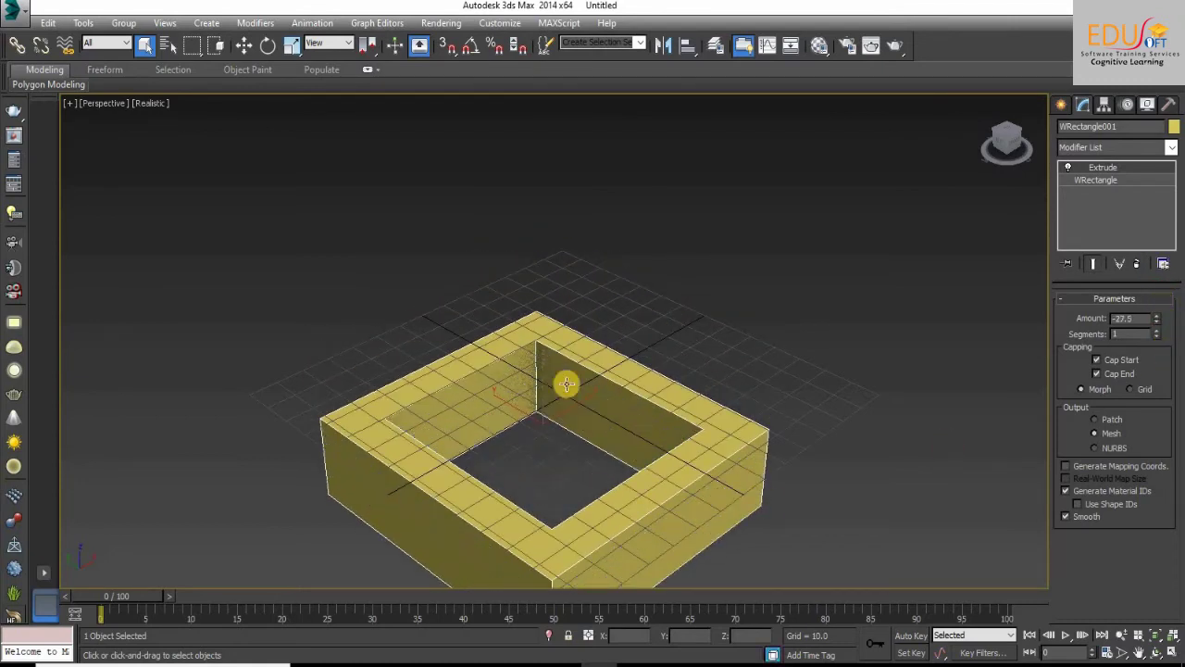
# - Set the walled rectangle's Extrude amount to 100 and deselect the object
pyautogui.doubleClick(1136, 320)
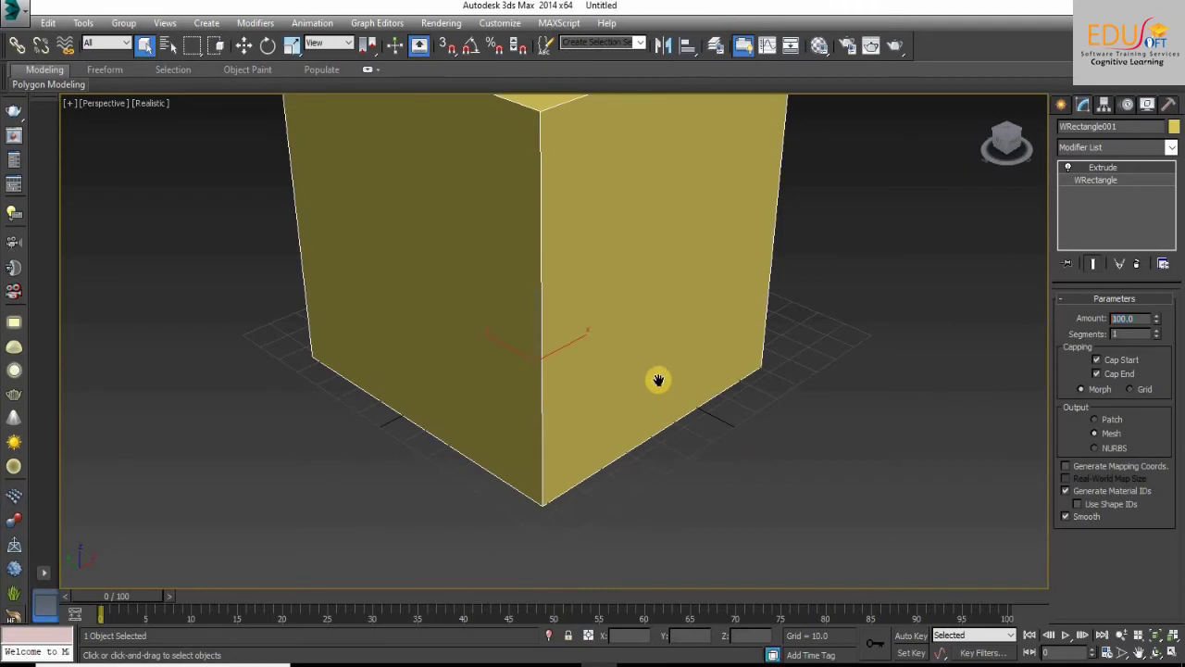
pyautogui.scroll(-5, 570, 443)
pyautogui.moveTo(570, 444); pyautogui.dragTo(563, 434, button='middle')
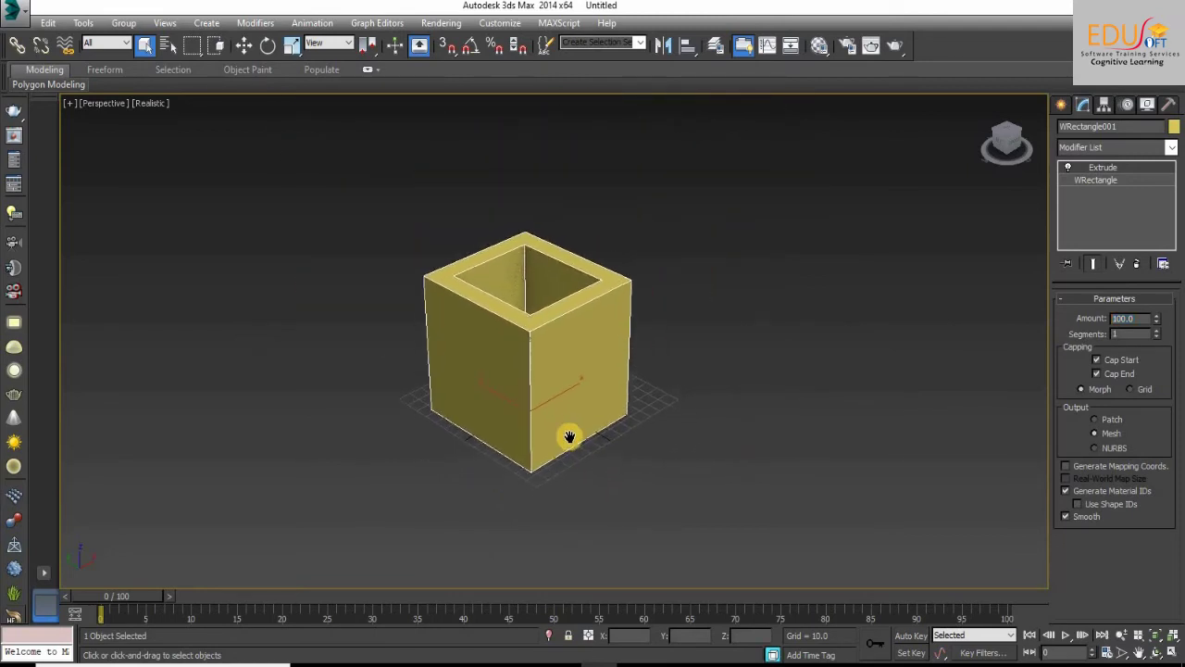
pyautogui.moveTo(770, 257); pyautogui.dragTo(669, 326)
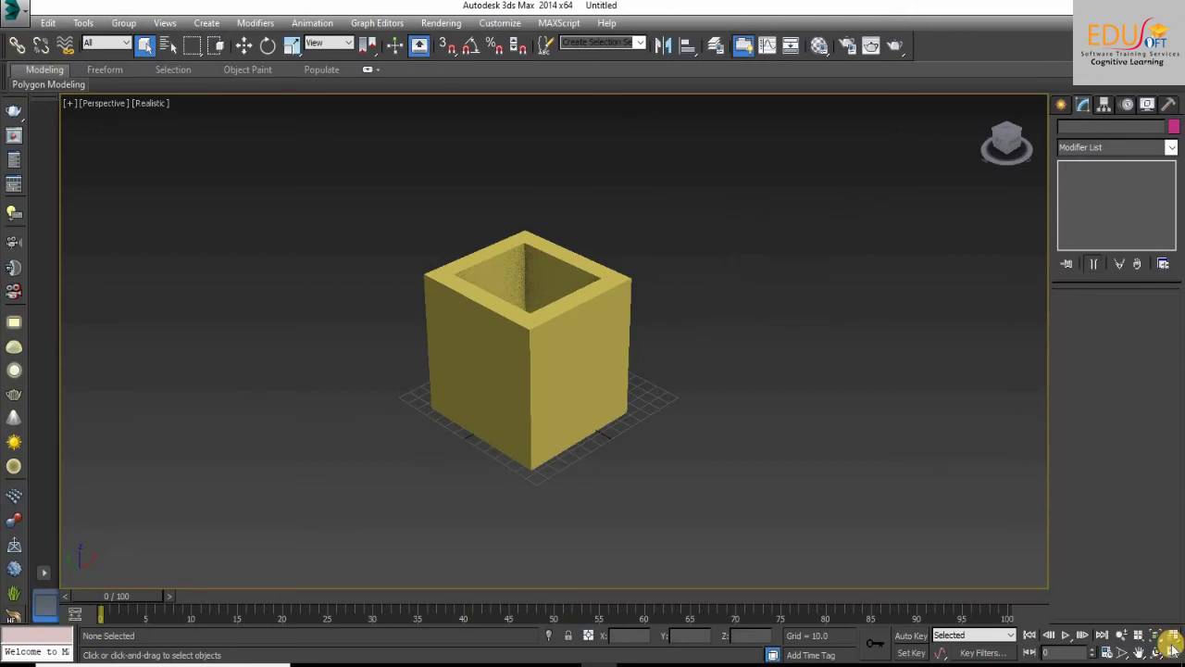
# - Select the open C-shaped line and frame it beside the walled box in a maximized Perspective view
pyautogui.hotkey('alt', 'w')
pyautogui.click(369, 274)
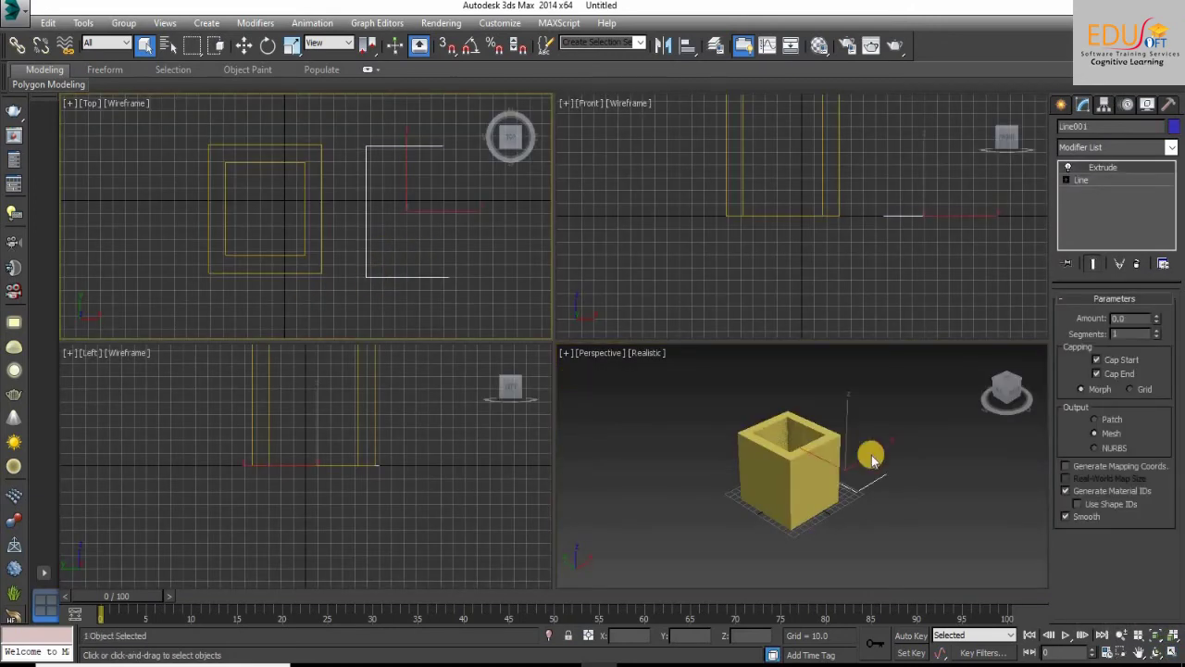
pyautogui.moveTo(868, 454); pyautogui.dragTo(779, 515, button='middle')
pyautogui.scroll(2, 779, 514)
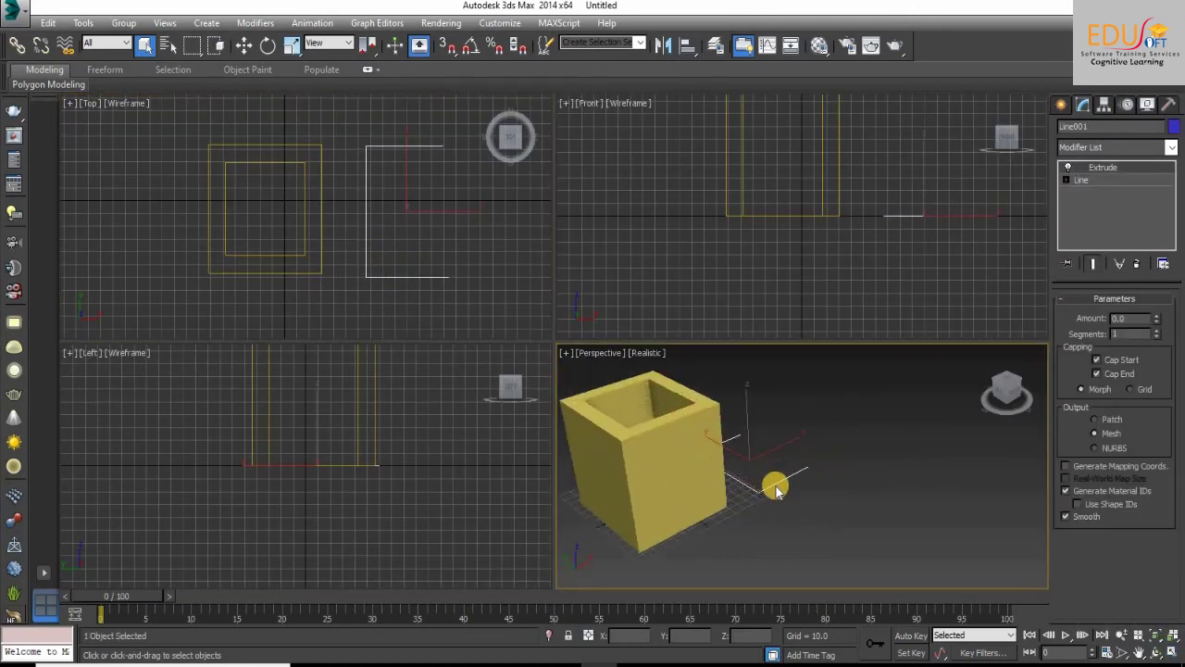
pyautogui.scroll(2, 818, 519)
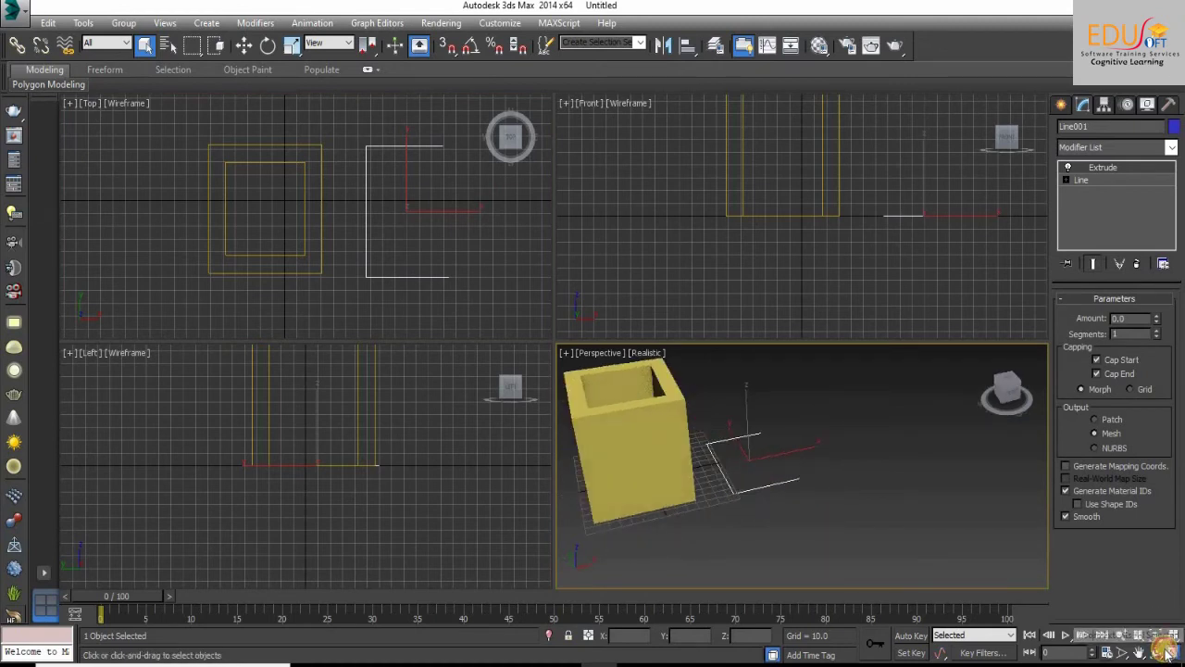
pyautogui.click(1172, 652)
# - Set the open C-shaped line's Extrude amount to 95
pyautogui.click(1113, 147)
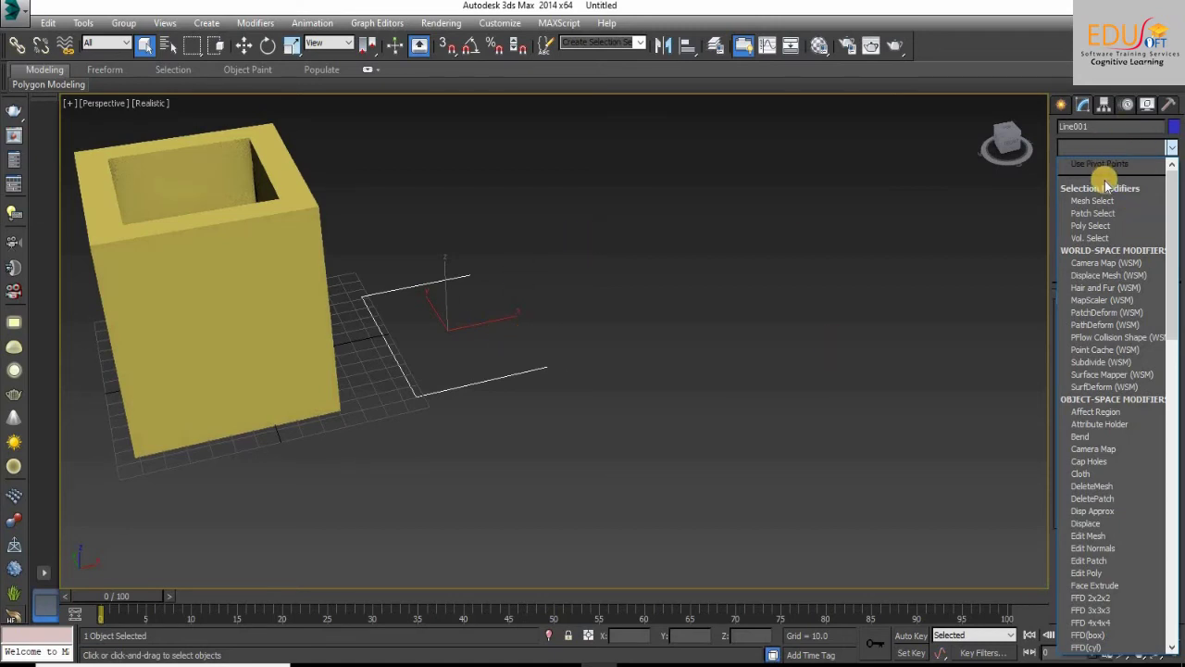
pyautogui.scroll(-10, 1105, 180)
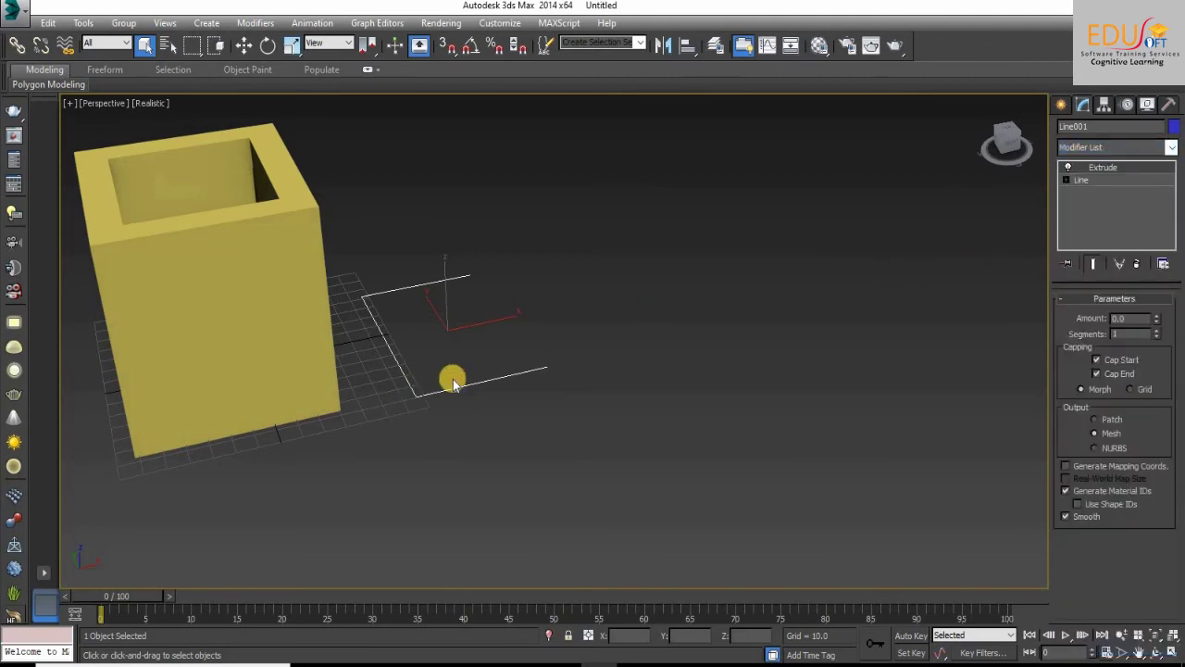
pyautogui.moveTo(1158, 317); pyautogui.dragTo(1171, 167)
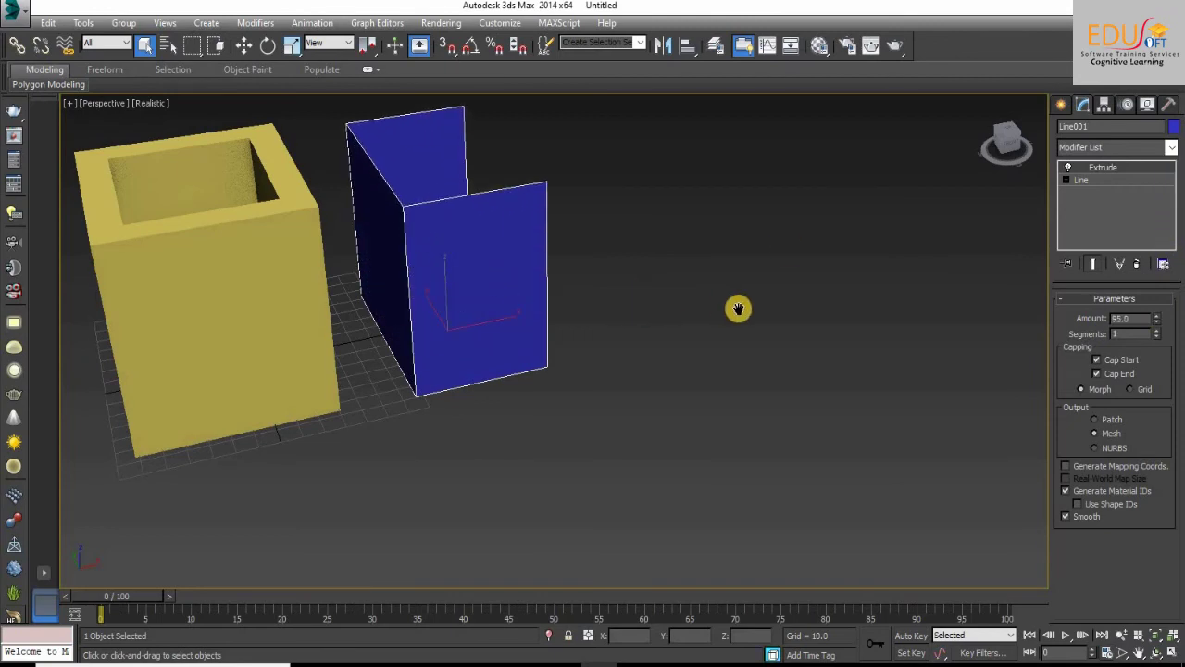
# - Examine the walled box and the extruded open line from several angles to compare their wall thickness
pyautogui.keyDown('alt'); pyautogui.moveTo(738, 307); pyautogui.dragTo(765, 400, button='middle'); pyautogui.keyUp('alt')
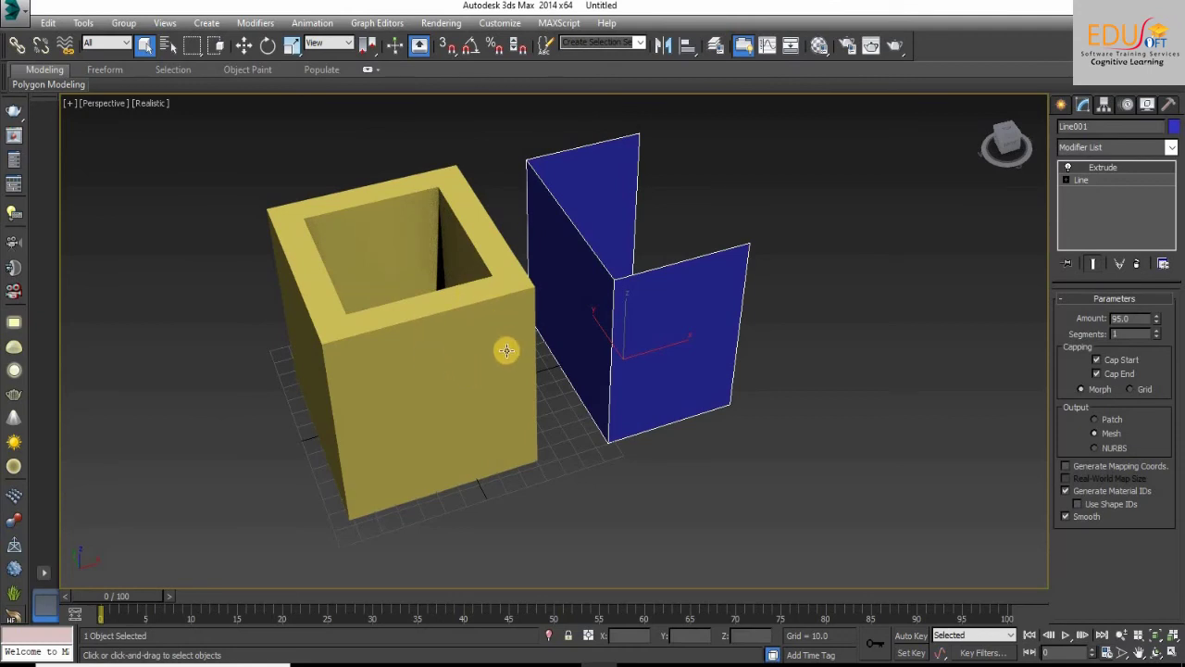
pyautogui.keyDown('alt'); pyautogui.moveTo(507, 350); pyautogui.dragTo(518, 354, button='middle'); pyautogui.keyUp('alt')
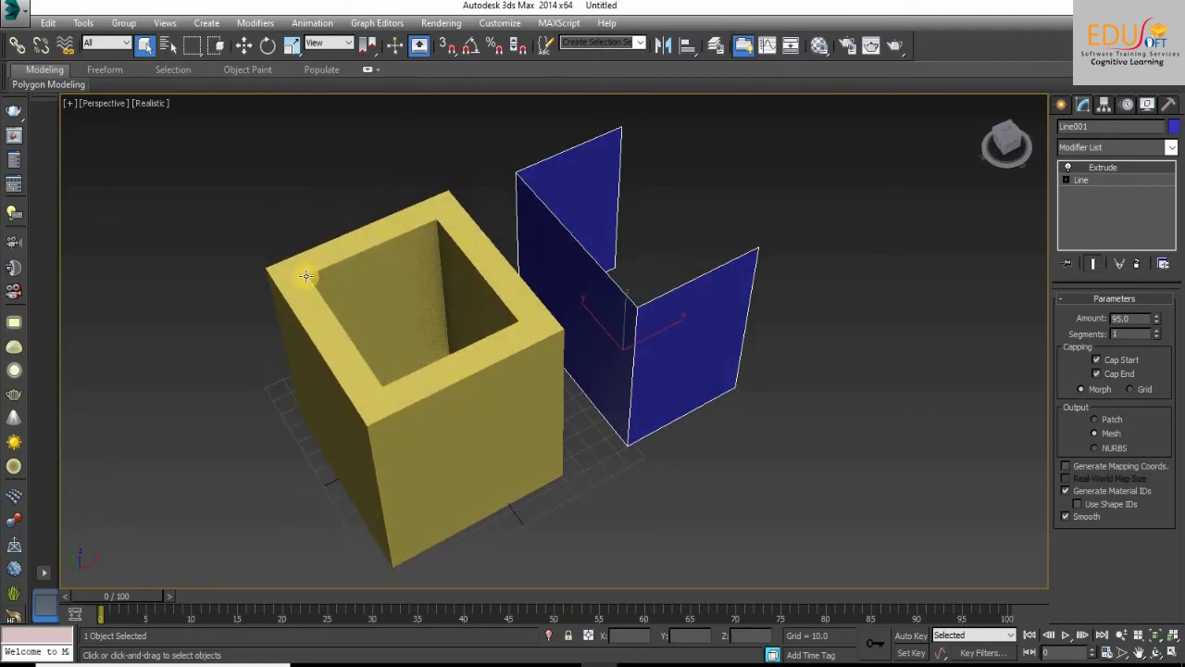
pyautogui.keyDown('alt'); pyautogui.moveTo(732, 410); pyautogui.dragTo(672, 407, button='middle'); pyautogui.keyUp('alt')
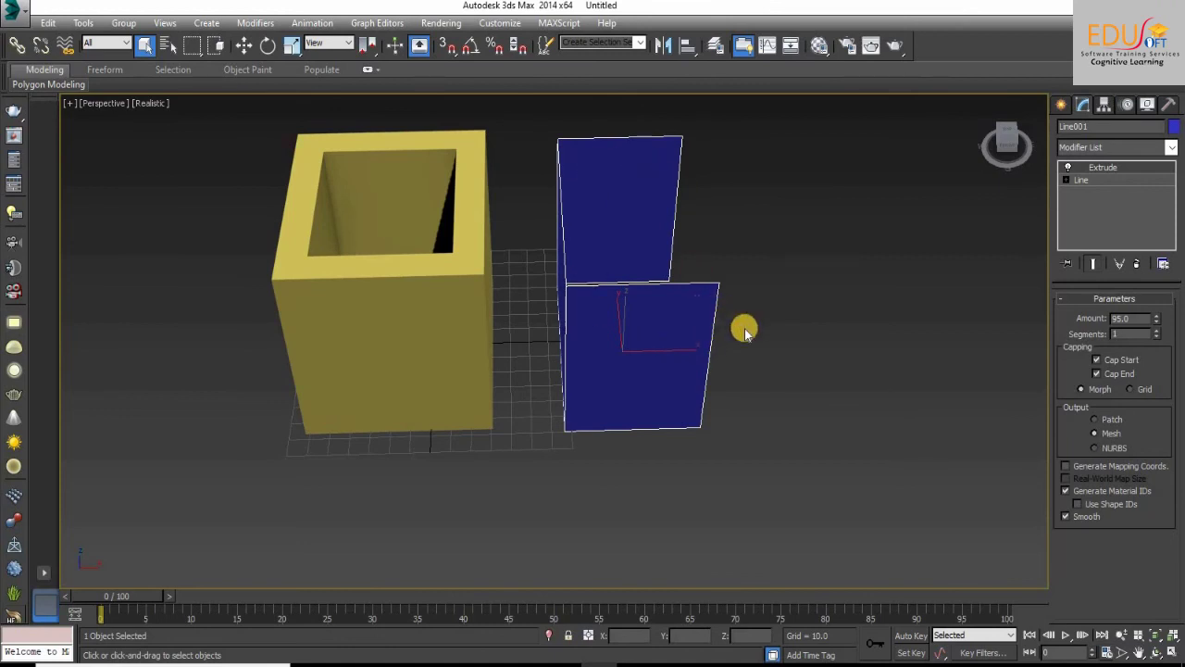
pyautogui.keyDown('alt'); pyautogui.moveTo(706, 347); pyautogui.dragTo(683, 355, button='middle'); pyautogui.keyUp('alt')
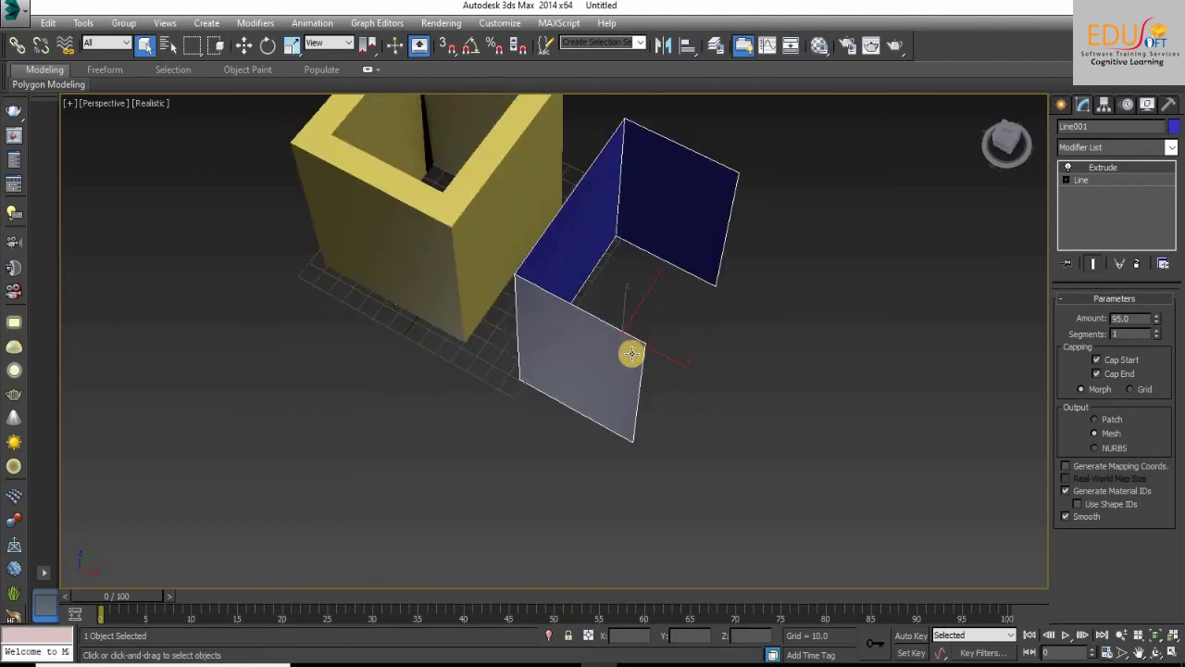
pyautogui.keyDown('alt'); pyautogui.moveTo(642, 392); pyautogui.dragTo(734, 385, button='middle'); pyautogui.keyUp('alt')
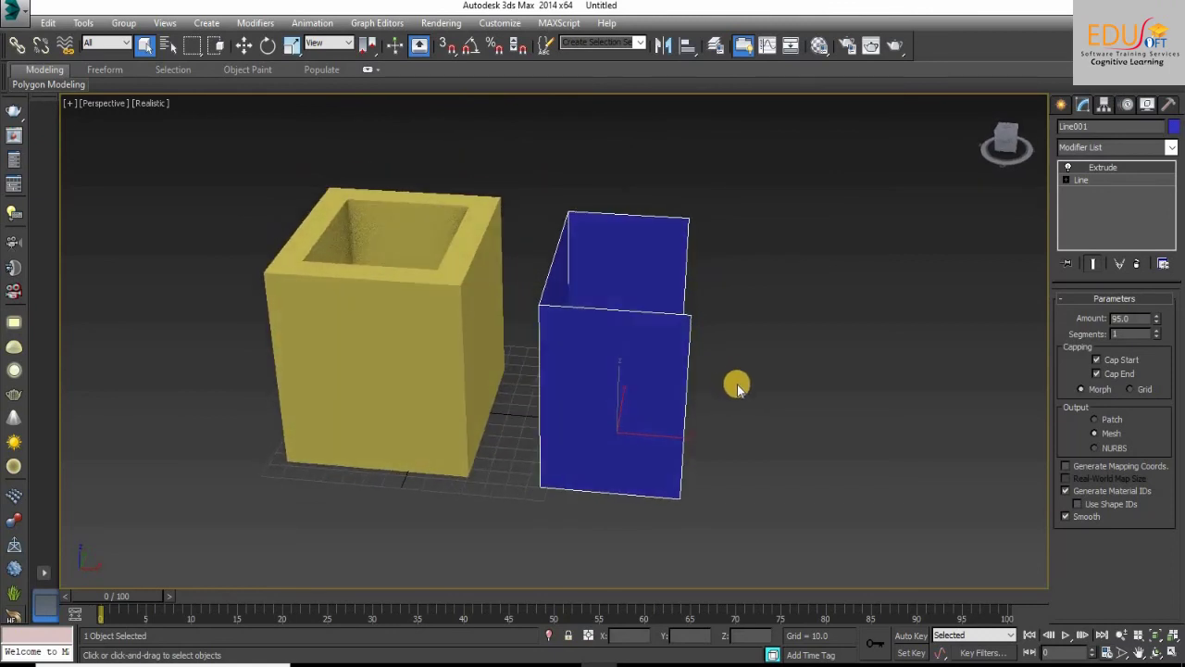